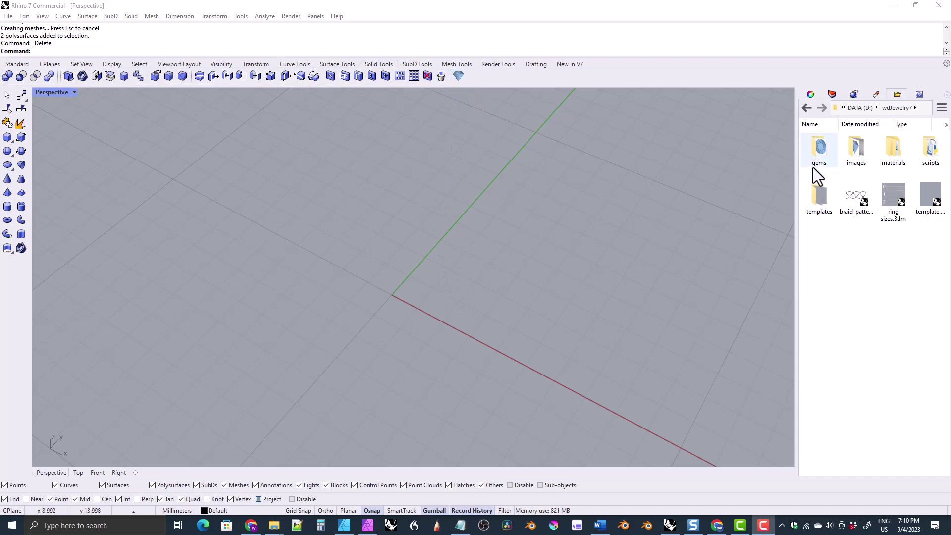
{"action": "right_click_drag", "start_coordinate": [426, 290], "coordinate": [450, 275]}
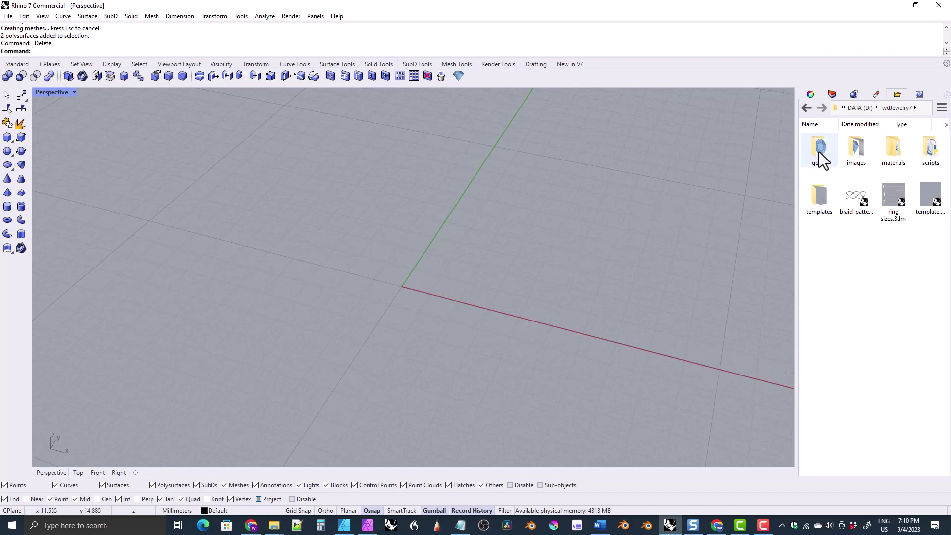
{"action": "left_click", "coordinate": [940, 108]}
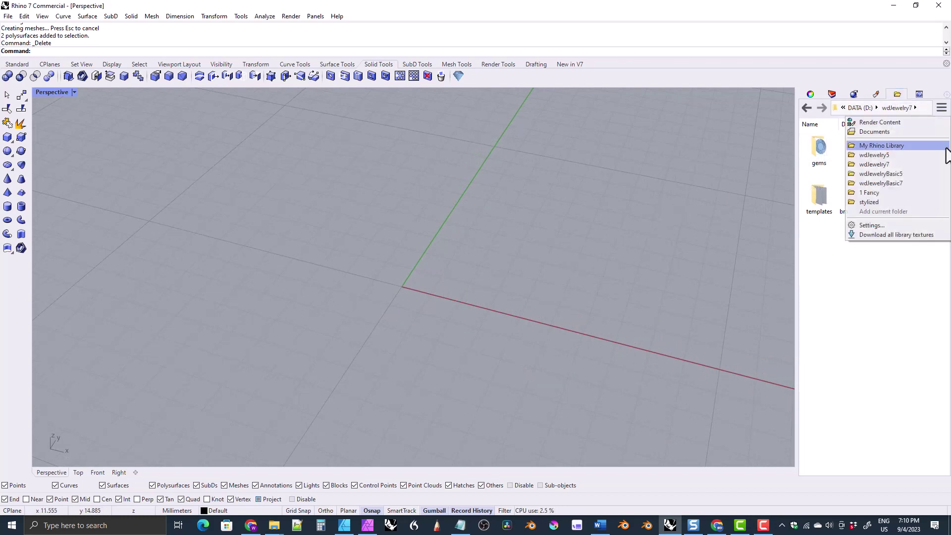
{"action": "left_click", "coordinate": [870, 166]}
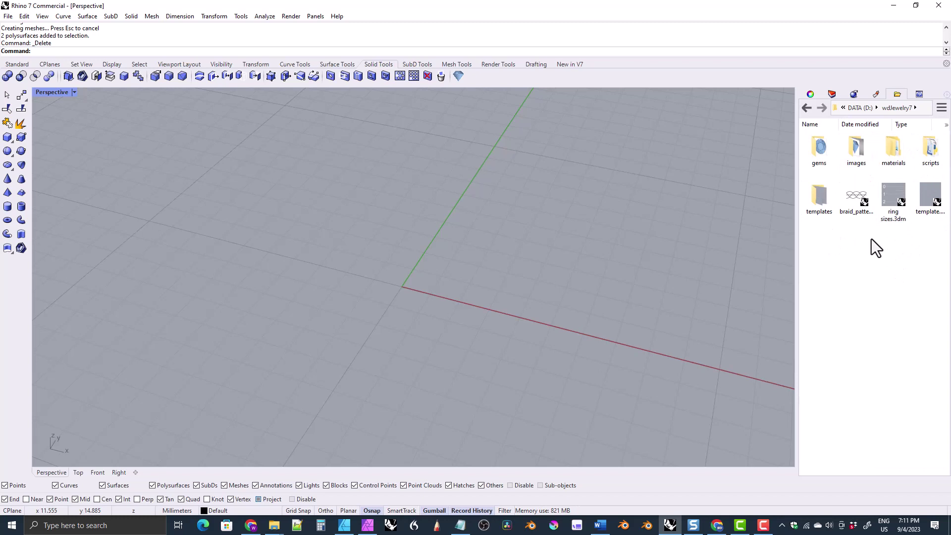
- Browse the Files panel to gems › 1 Fancy and drag oval.3dm into the viewport
{"action": "double_click", "coordinate": [822, 161]}
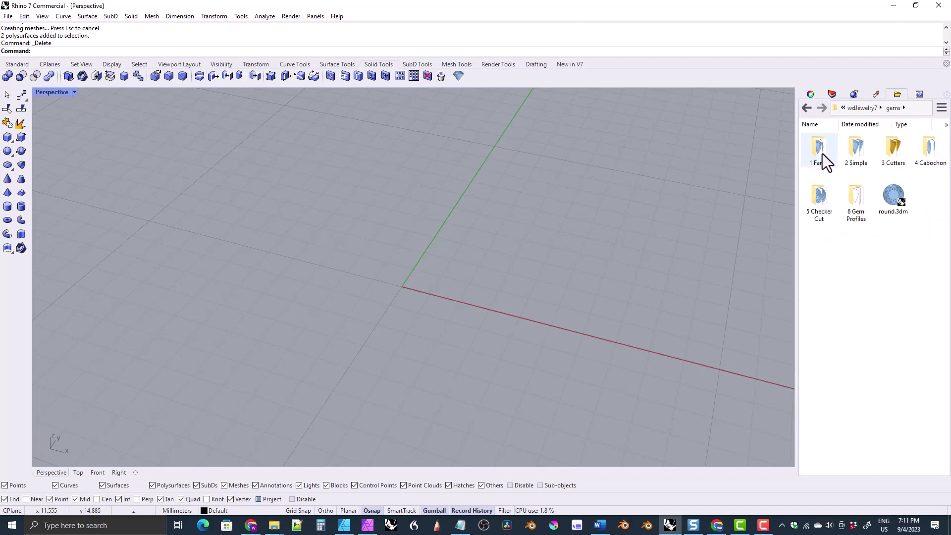
{"action": "double_click", "coordinate": [821, 153]}
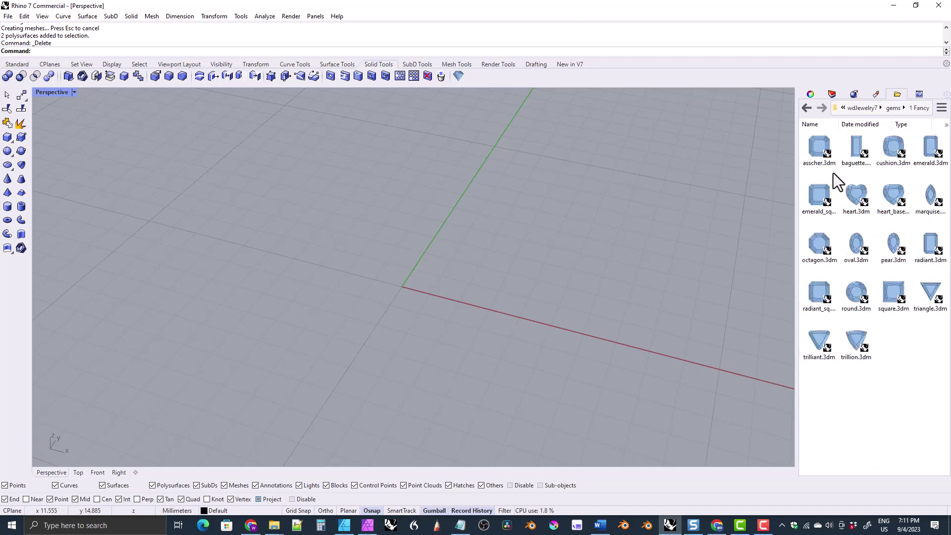
{"action": "left_click", "coordinate": [806, 108]}
{"action": "left_click", "coordinate": [806, 107]}
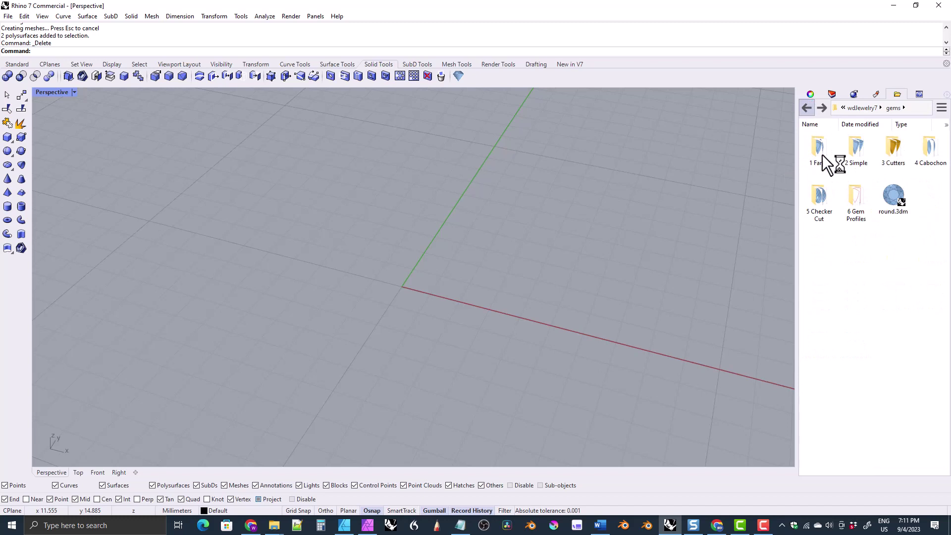
{"action": "double_click", "coordinate": [823, 156]}
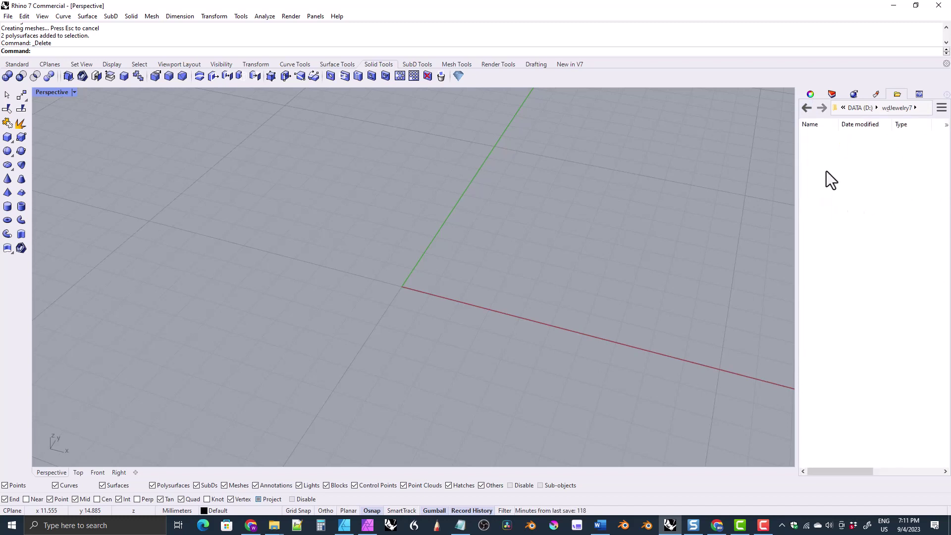
{"action": "double_click", "coordinate": [818, 154]}
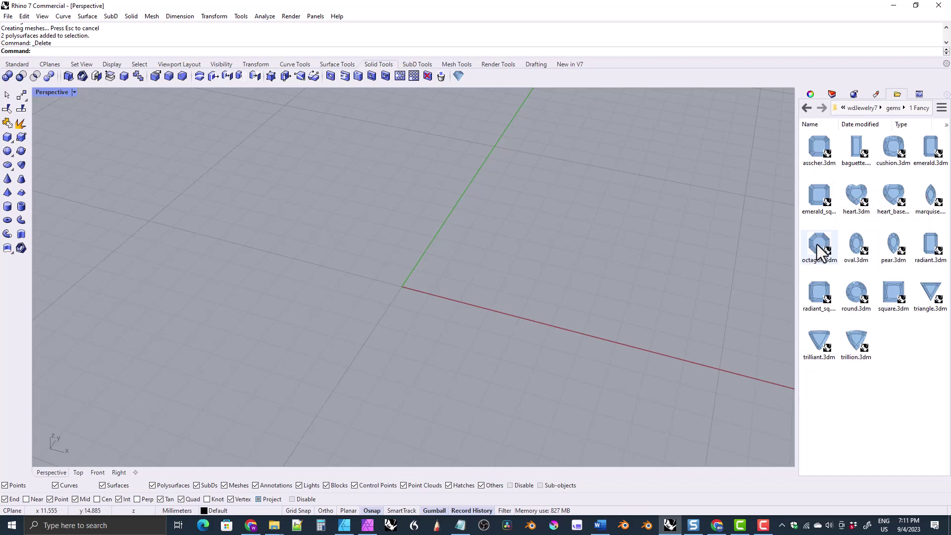
{"action": "left_click_drag", "start_coordinate": [857, 244], "coordinate": [491, 317]}
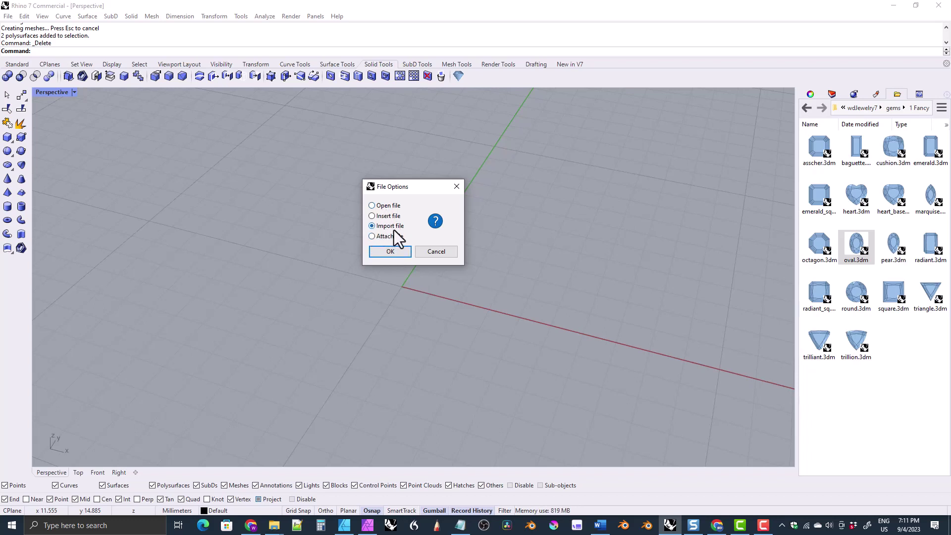
- Import oval.3dm, clear the selection, and orbit to a tilted overhead view of the gem
{"action": "left_click", "coordinate": [386, 253]}
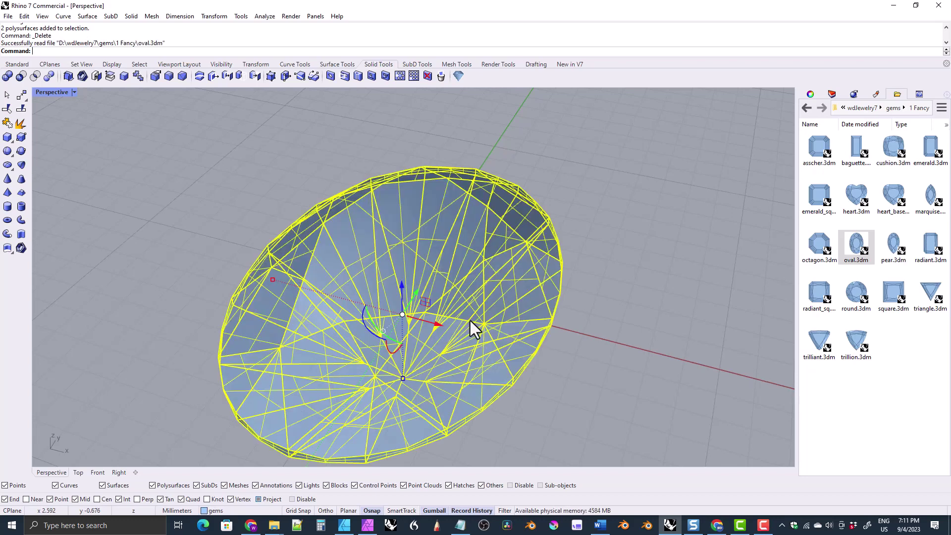
{"action": "right_click_drag", "start_coordinate": [465, 260], "coordinate": [489, 315]}
{"action": "key", "text": "Escape"}
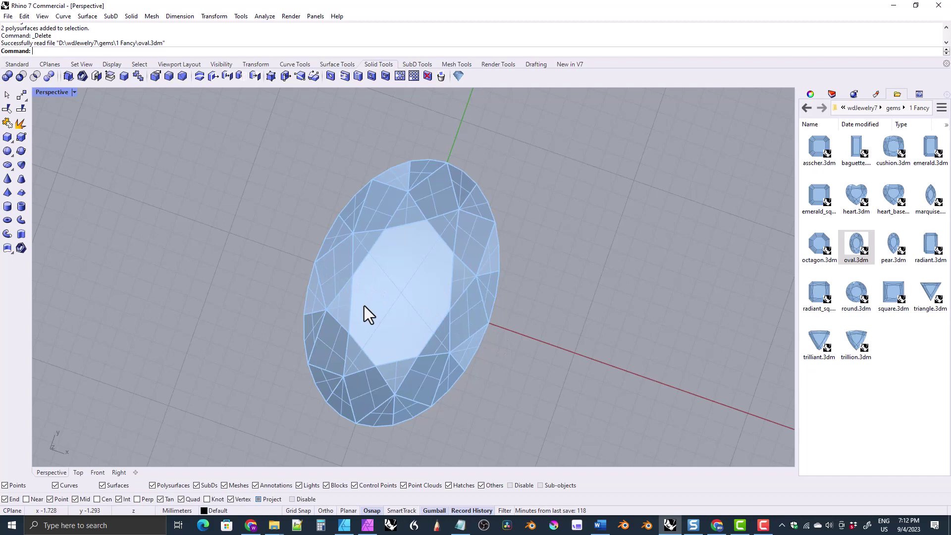
{"action": "right_click_drag", "start_coordinate": [364, 305], "coordinate": [479, 242]}
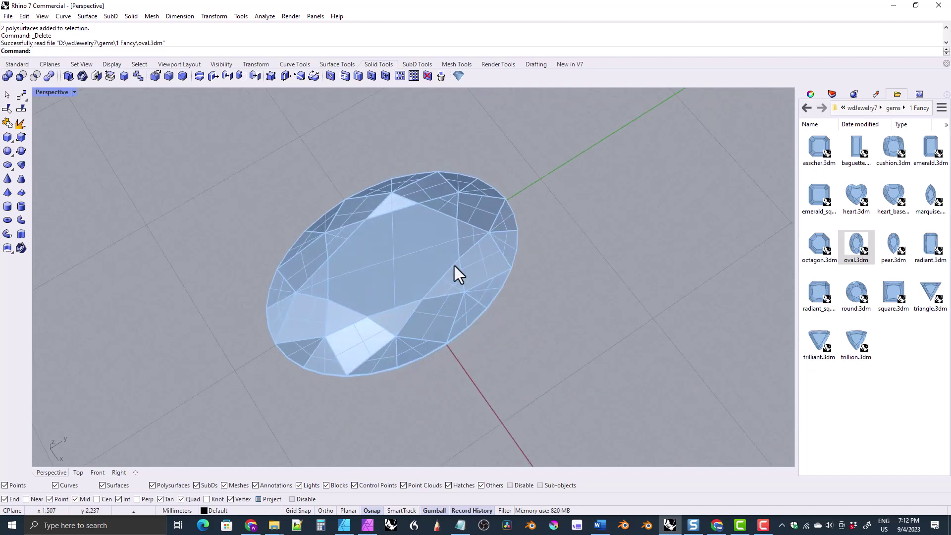
{"action": "right_click_drag", "start_coordinate": [326, 350], "coordinate": [271, 226]}
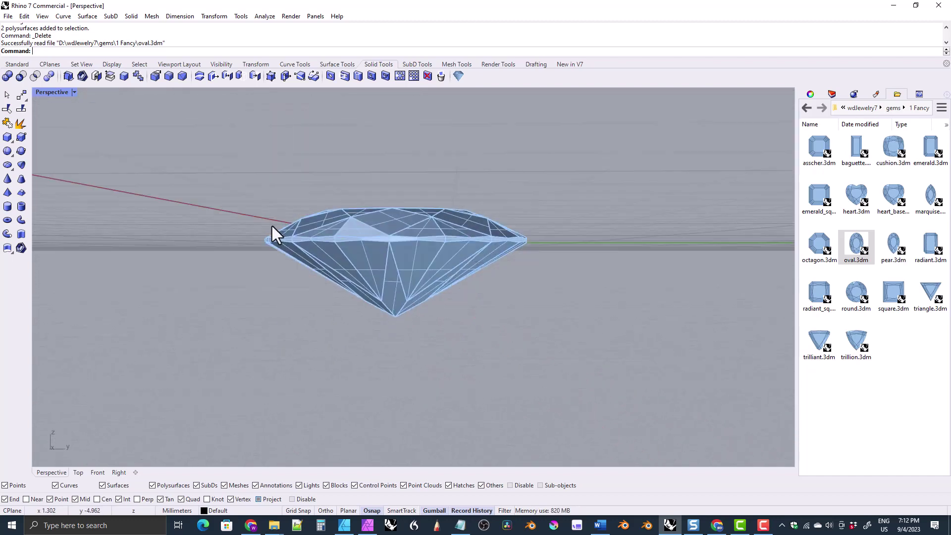
{"action": "right_click_drag", "start_coordinate": [381, 304], "coordinate": [445, 340]}
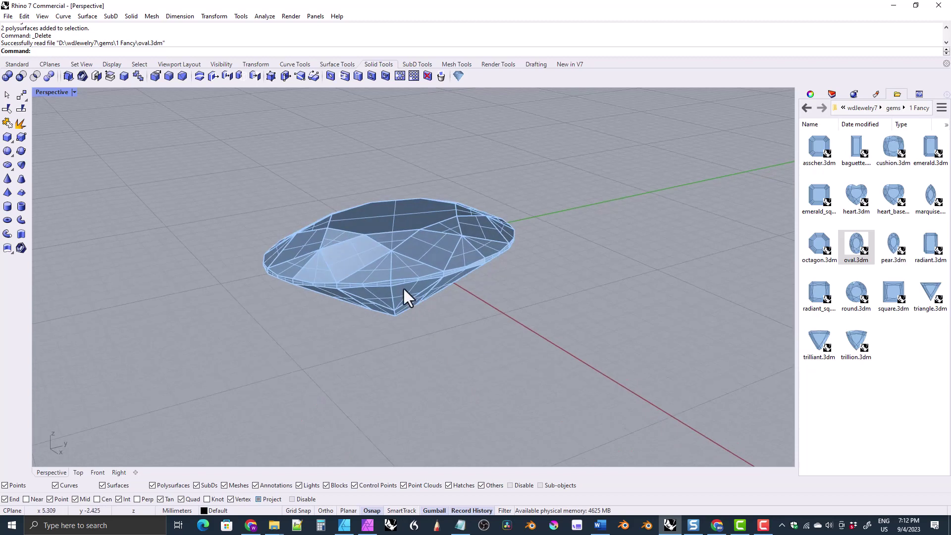
{"action": "mouse_move", "coordinate": [403, 293]}
{"action": "right_mouse_down"}
{"action": "mouse_move", "coordinate": [371, 276]}
{"action": "mouse_move", "coordinate": [405, 305]}
{"action": "right_mouse_up"}
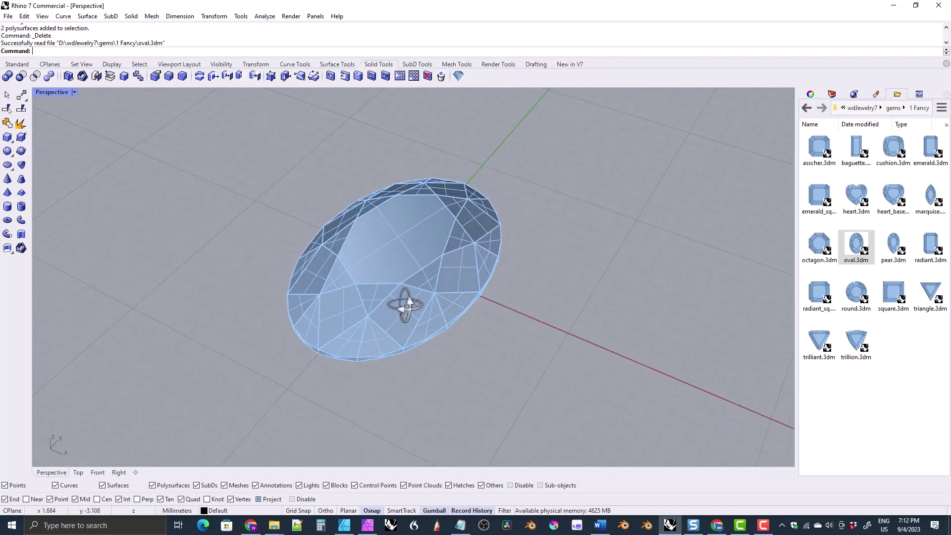
- Import the oval.3dm cutter from the gems › 3 Cutters folder into the scene
{"action": "left_click", "coordinate": [807, 107]}
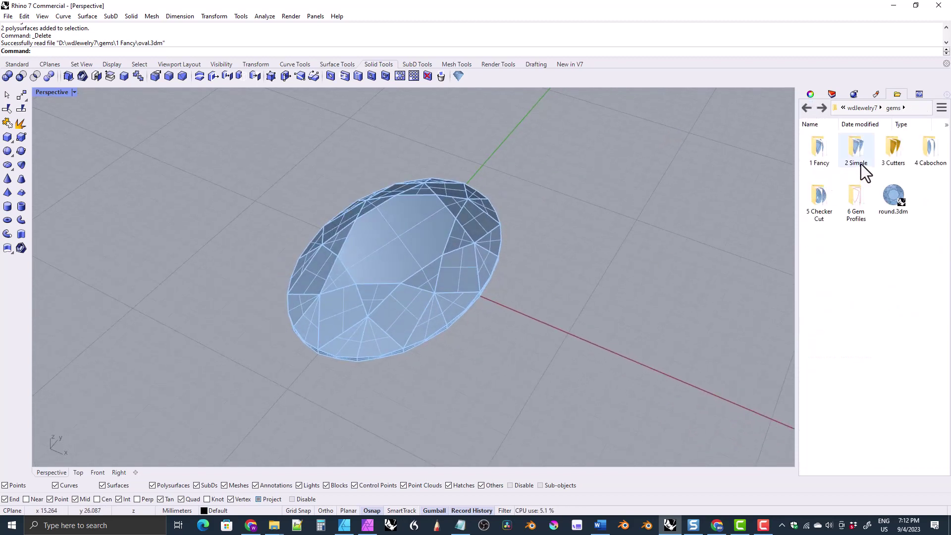
{"action": "left_click", "coordinate": [893, 151]}
{"action": "double_click", "coordinate": [893, 153]}
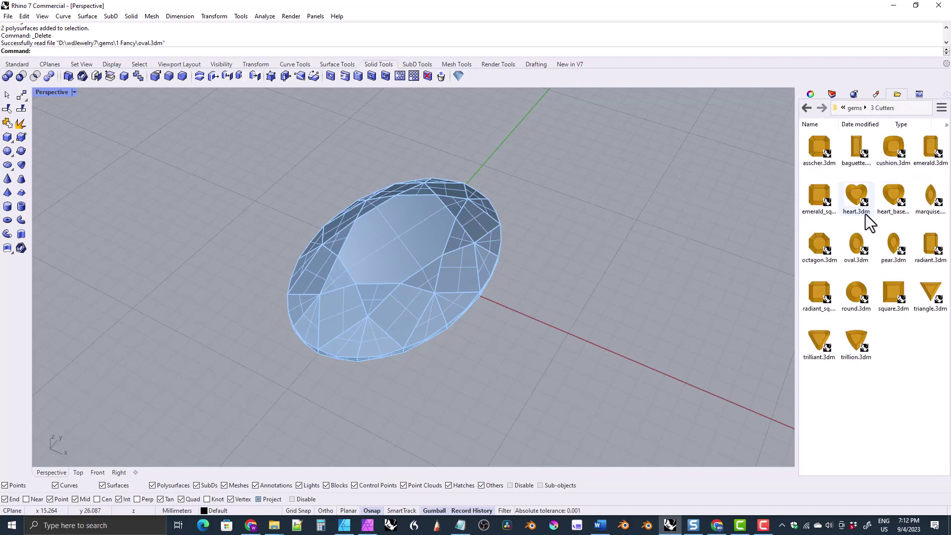
{"action": "left_click_drag", "start_coordinate": [857, 247], "coordinate": [456, 313]}
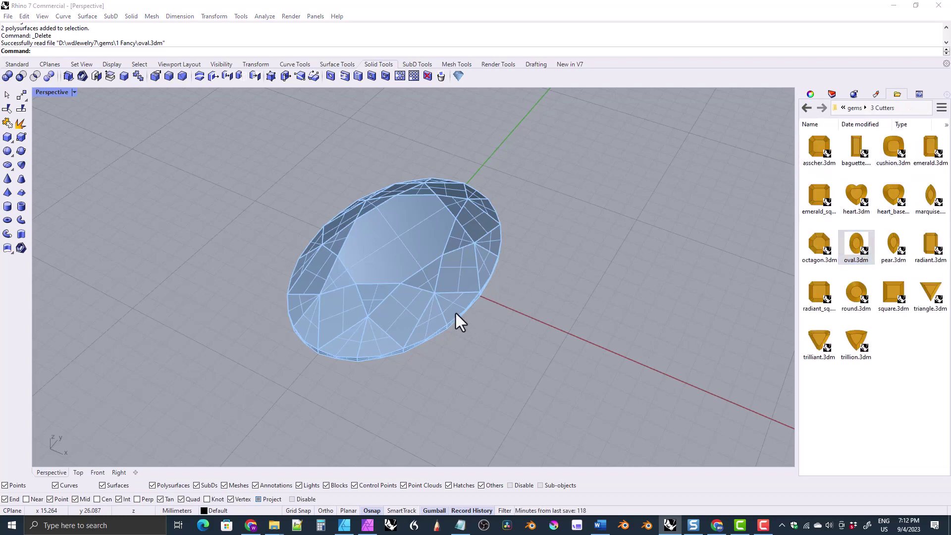
{"action": "left_click", "coordinate": [390, 249]}
- Orbit until the gem appears upright, then window-select both the gem and its cutter
{"action": "right_click_drag", "start_coordinate": [261, 270], "coordinate": [348, 242]}
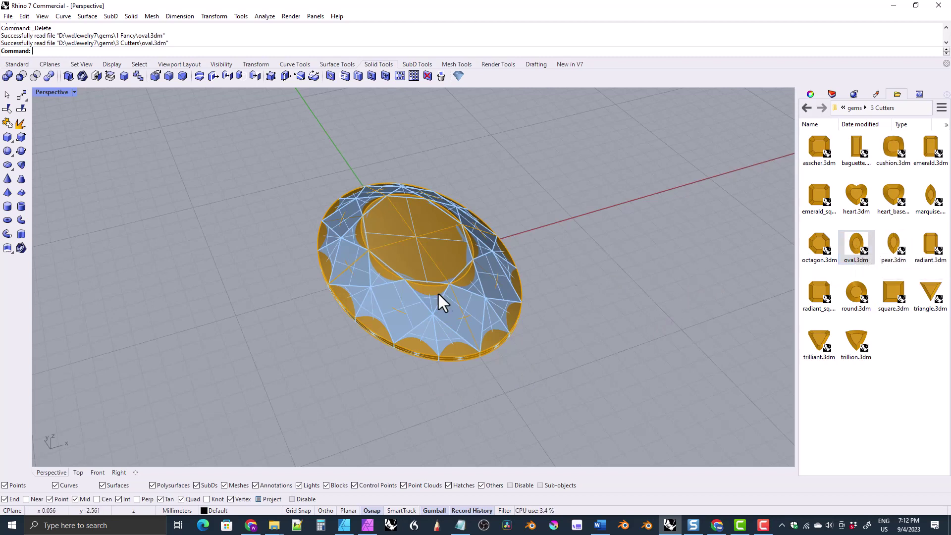
{"action": "right_click_drag", "start_coordinate": [439, 299], "coordinate": [358, 274]}
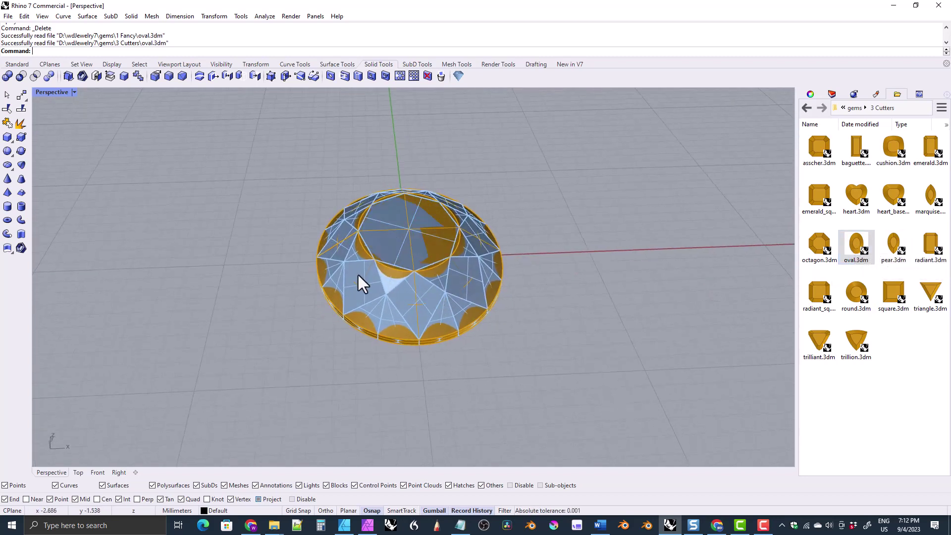
{"action": "right_click_drag", "start_coordinate": [395, 239], "coordinate": [325, 202]}
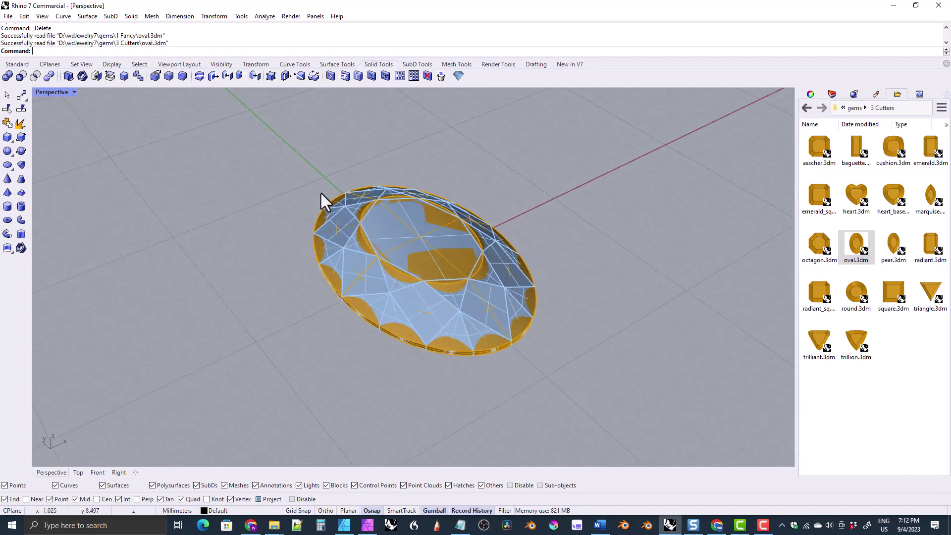
{"action": "right_click_drag", "start_coordinate": [418, 291], "coordinate": [325, 302]}
{"action": "left_click_drag", "start_coordinate": [251, 118], "coordinate": [557, 448]}
{"action": "right_click_drag", "start_coordinate": [396, 327], "coordinate": [420, 285]}
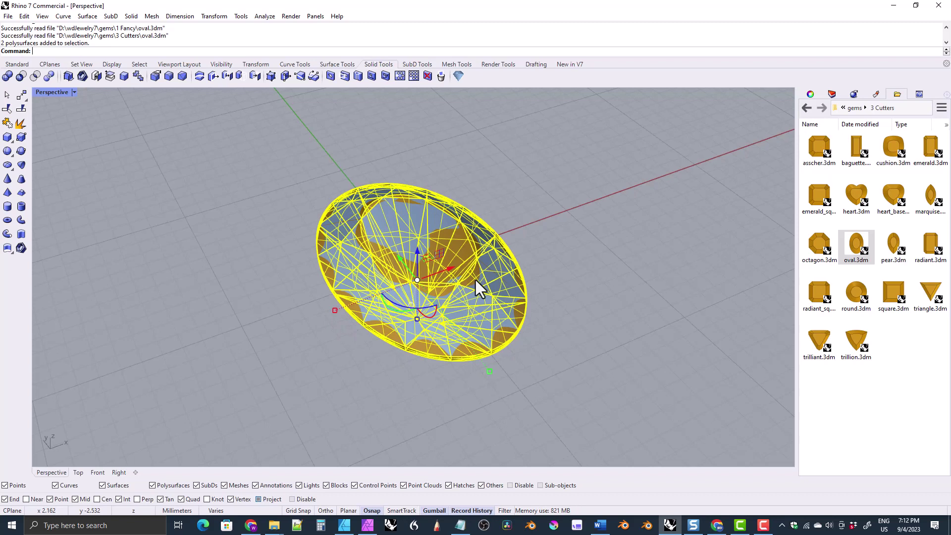
- Uniformly scale the gem and cutter by 4/10 with the gumball scale handle
{"action": "left_click", "coordinate": [334, 311]}
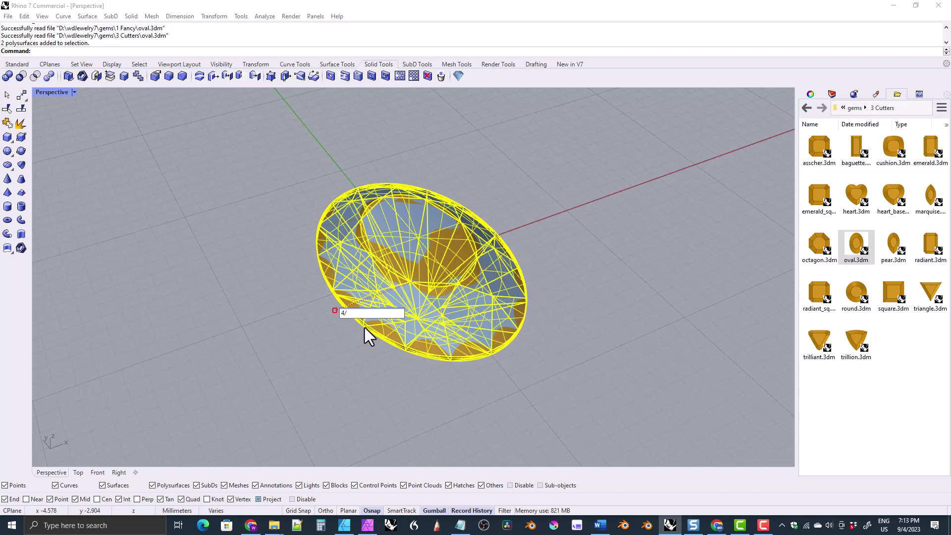
{"action": "key", "text": "Return"}
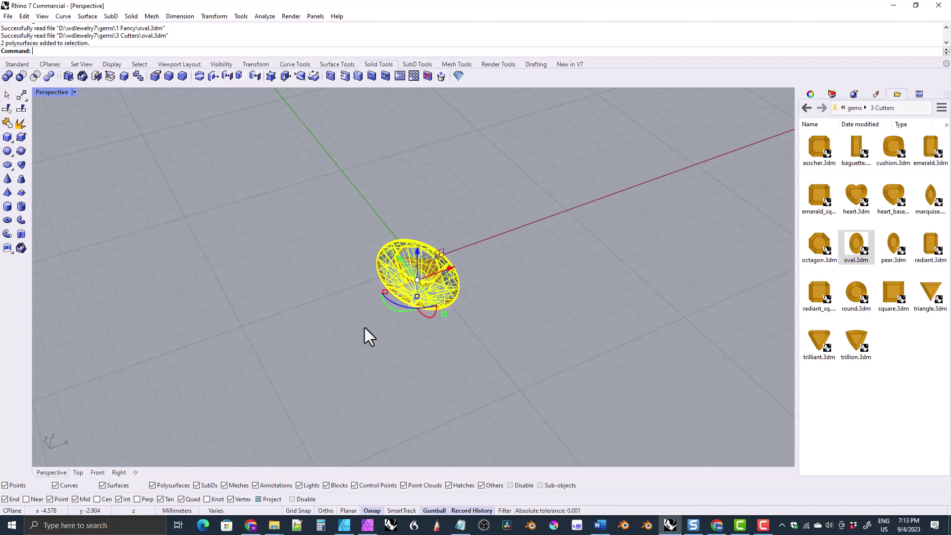
{"action": "left_click", "coordinate": [95, 471]}
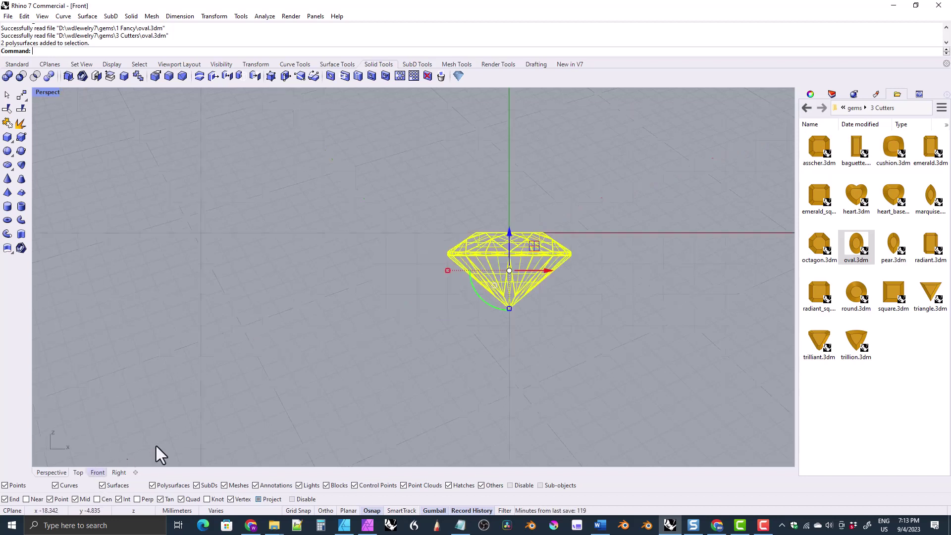
{"action": "left_click_drag", "start_coordinate": [509, 217], "coordinate": [509, 212]}
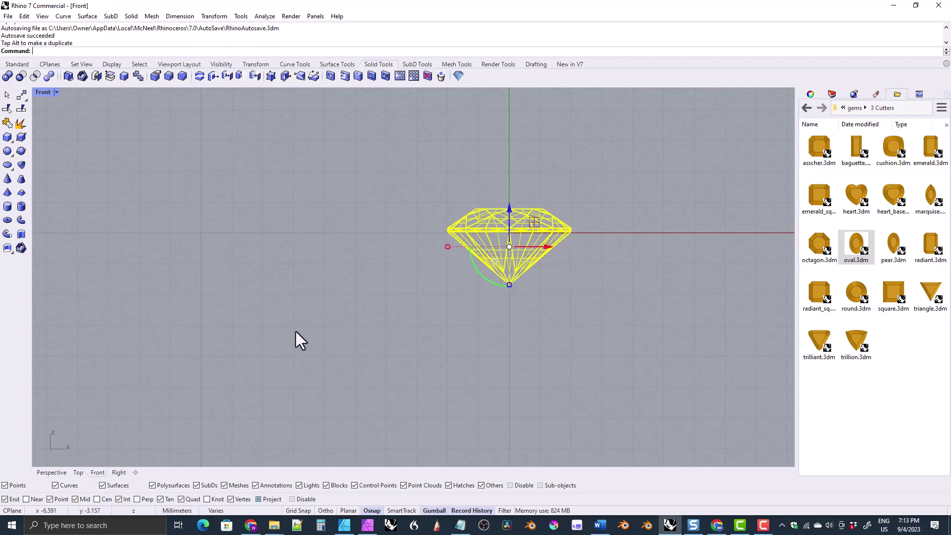
{"action": "left_click", "coordinate": [45, 472]}
{"action": "right_click_drag", "start_coordinate": [308, 368], "coordinate": [298, 324]}
{"action": "right_click_drag", "start_coordinate": [399, 339], "coordinate": [267, 261]}
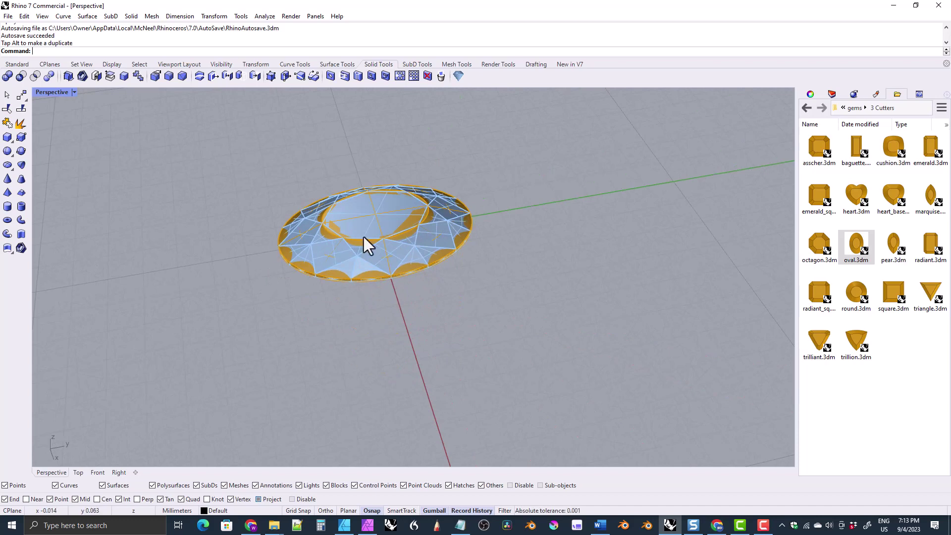
{"action": "right_click_drag", "start_coordinate": [372, 271], "coordinate": [358, 217]}
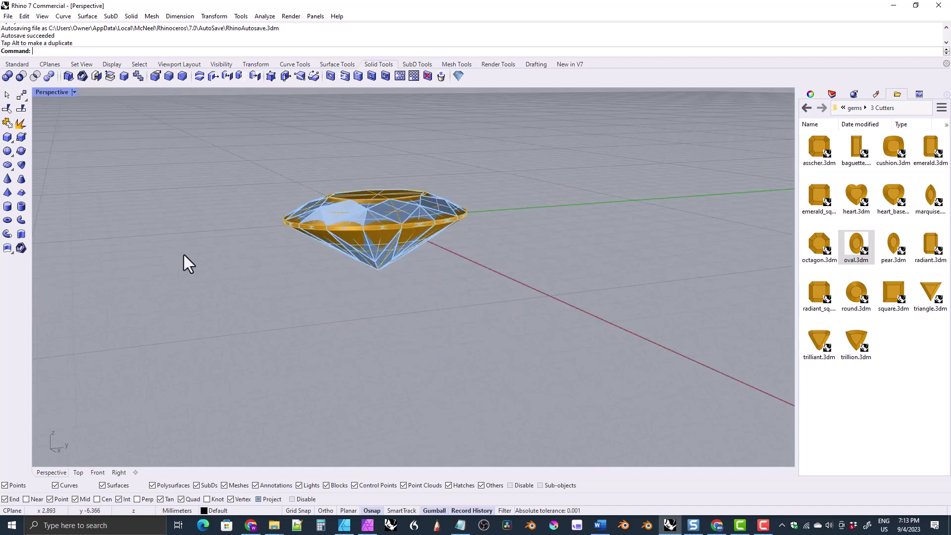
{"action": "right_click_drag", "start_coordinate": [184, 255], "coordinate": [138, 411]}
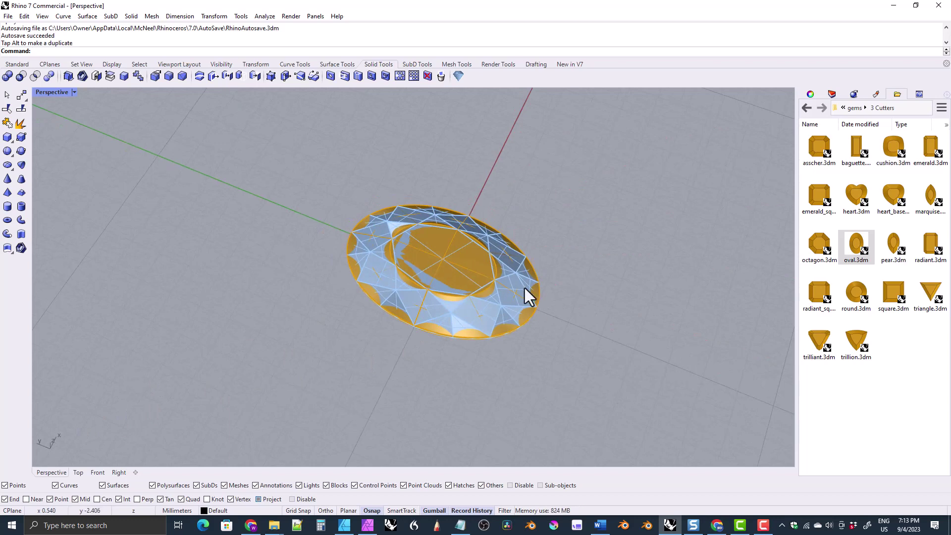
- In the Top view, place a trial linear dimension across the oval, then delete it
{"action": "left_click", "coordinate": [79, 472]}
{"action": "right_click_drag", "start_coordinate": [404, 229], "coordinate": [297, 230]}
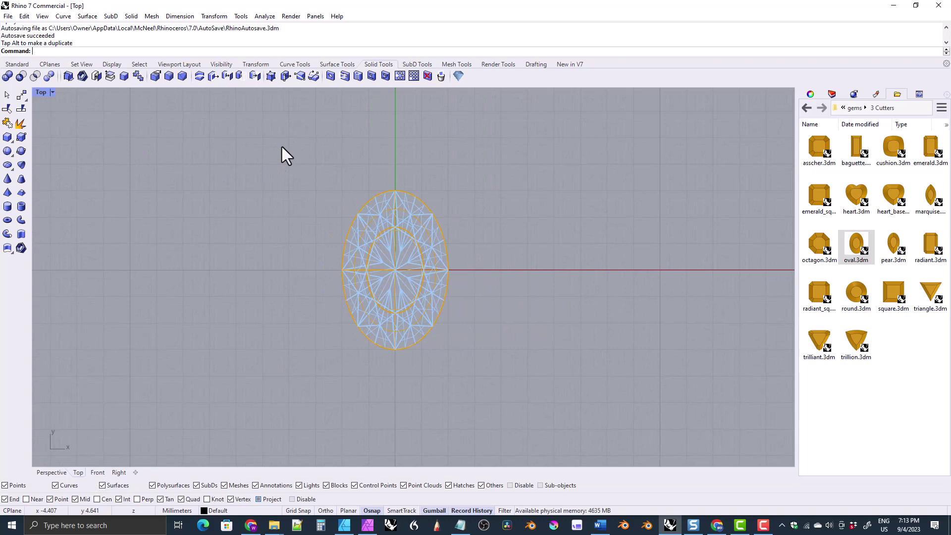
{"action": "left_click", "coordinate": [536, 64]}
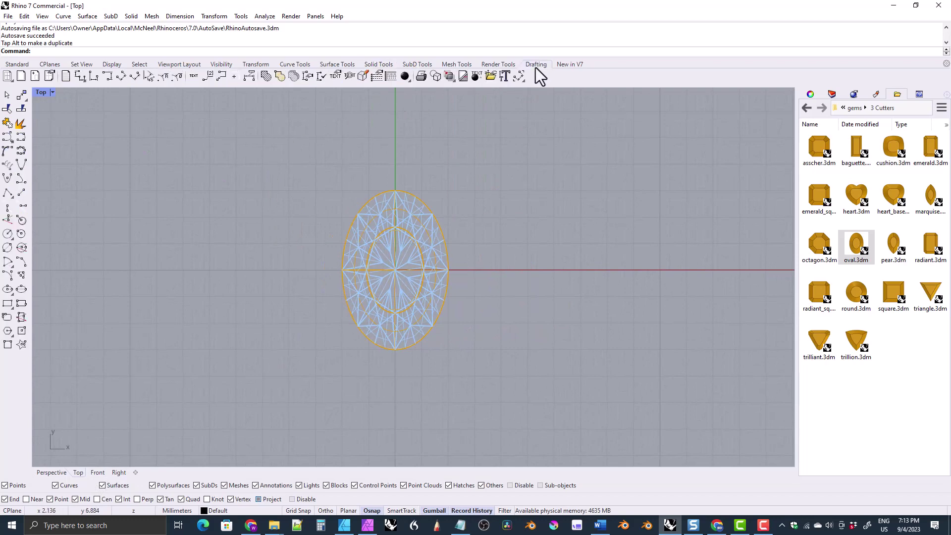
{"action": "left_click", "coordinate": [108, 76]}
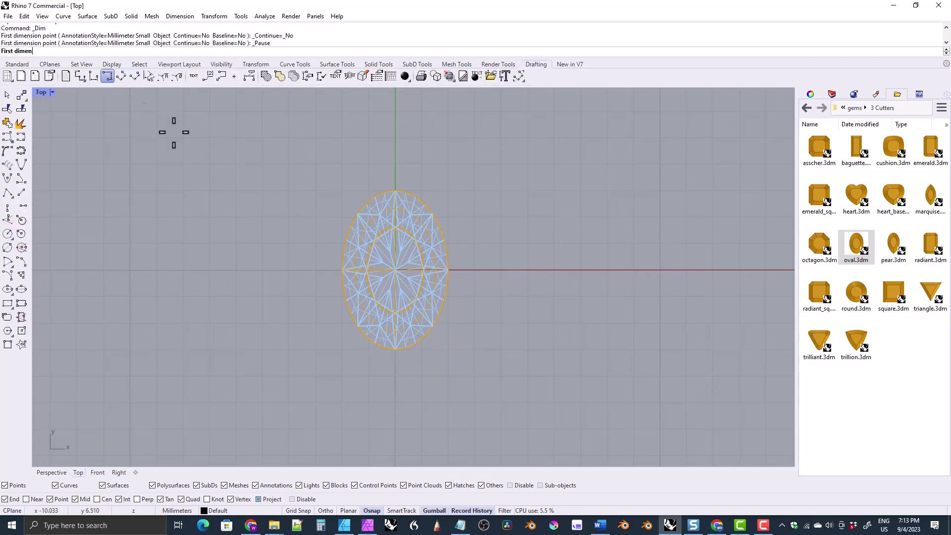
{"action": "left_click", "coordinate": [395, 190]}
{"action": "left_click", "coordinate": [395, 351]}
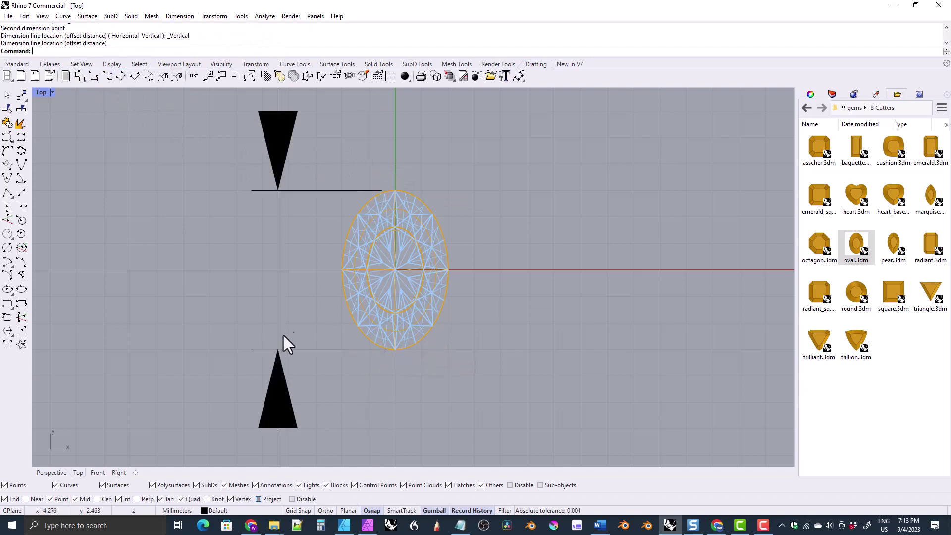
{"action": "scroll", "coordinate": [319, 268], "scroll_direction": "down", "scroll_amount": 3}
{"action": "left_click", "coordinate": [319, 269]}
{"action": "right_click_drag", "start_coordinate": [355, 223], "coordinate": [361, 293]}
{"action": "left_click", "coordinate": [361, 293]}
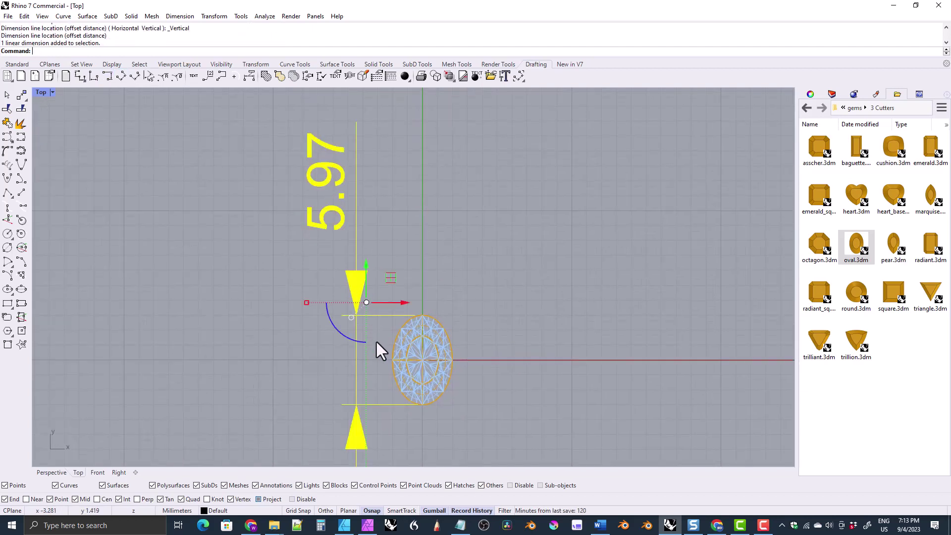
{"action": "key", "text": "Delete"}
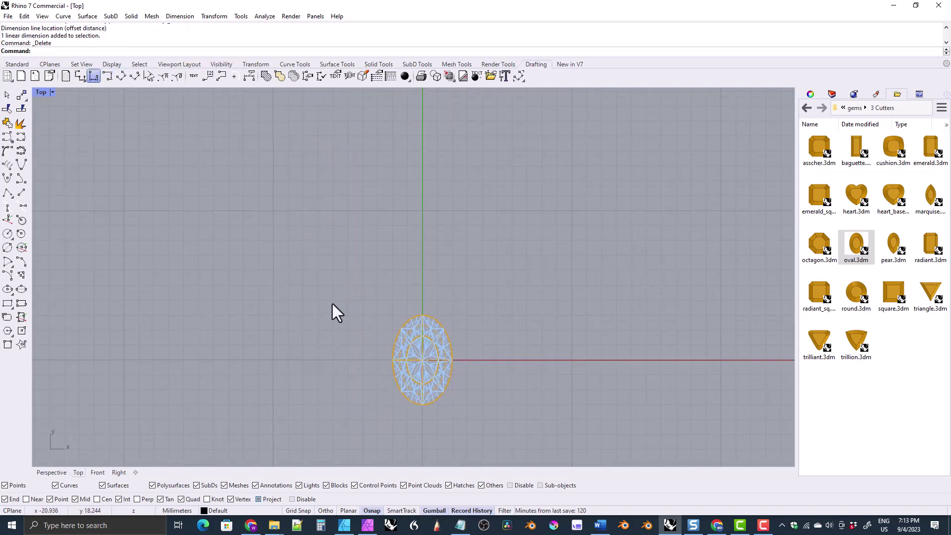
- Place another top-to-bottom dimension, which reads 0.00, and delete it
{"action": "scroll", "coordinate": [392, 236], "scroll_direction": "up", "scroll_amount": 5}
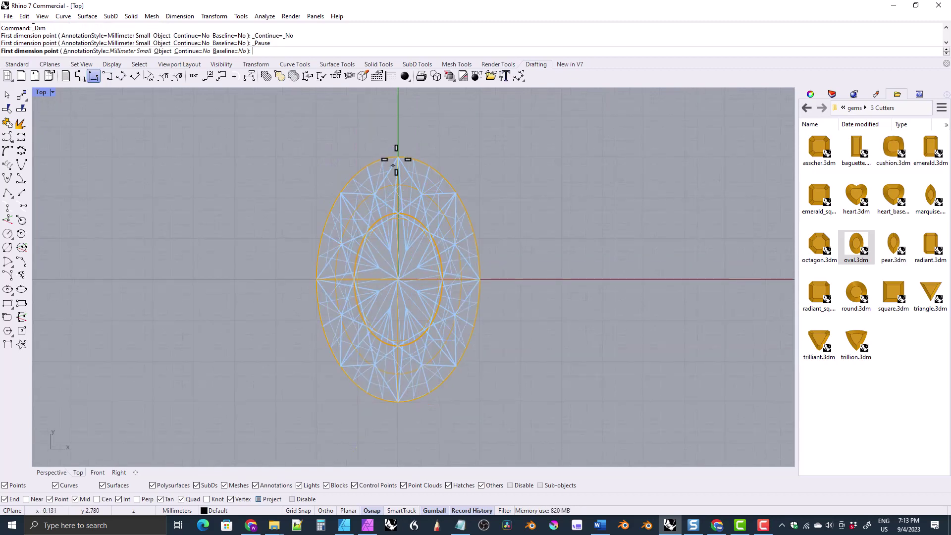
{"action": "left_click", "coordinate": [397, 159]}
{"action": "left_click", "coordinate": [399, 400]}
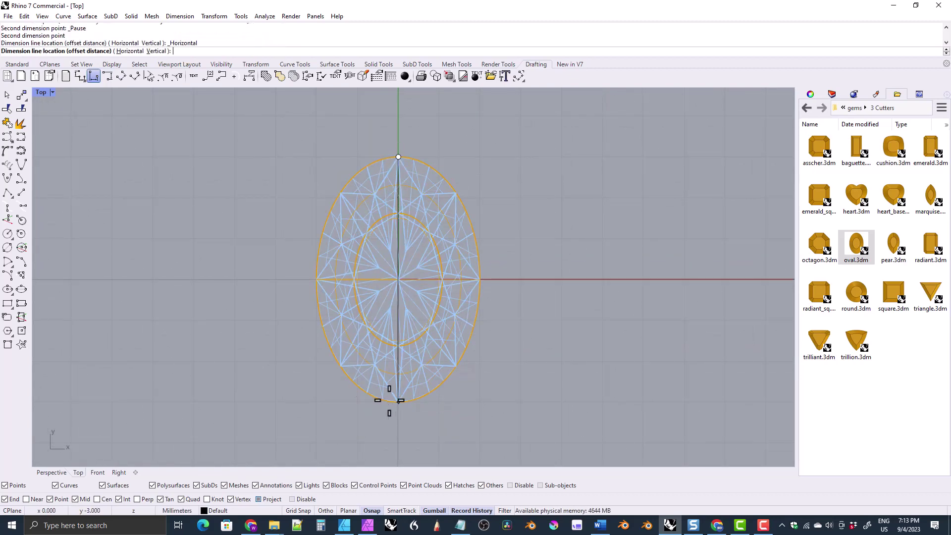
{"action": "left_click", "coordinate": [225, 355]}
{"action": "scroll", "coordinate": [236, 301], "scroll_direction": "down", "scroll_amount": 4}
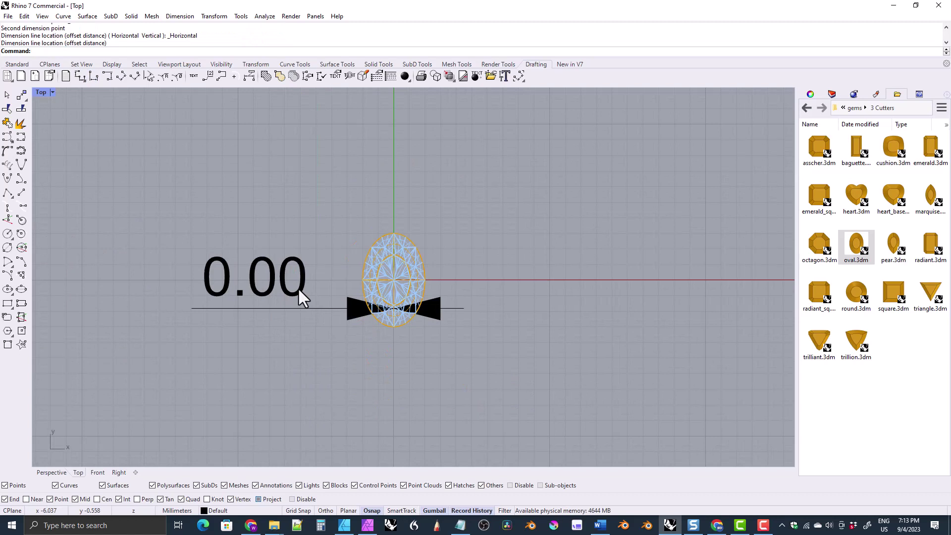
{"action": "left_click", "coordinate": [299, 290]}
{"action": "key", "text": "Delete"}
- Dimension the oval from its top to bottom quad, placing the 6.00 dimension on the left
{"action": "left_click", "coordinate": [105, 77]}
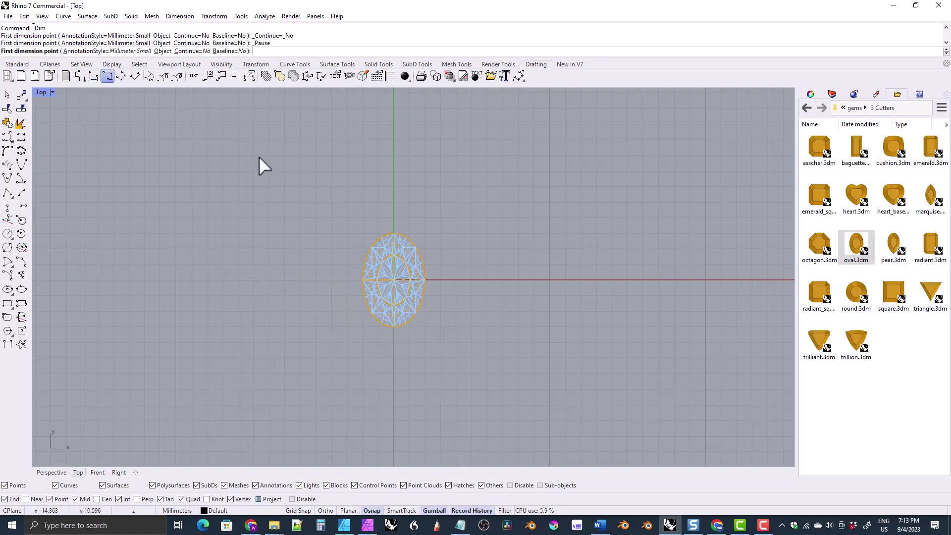
{"action": "left_click", "coordinate": [393, 232]}
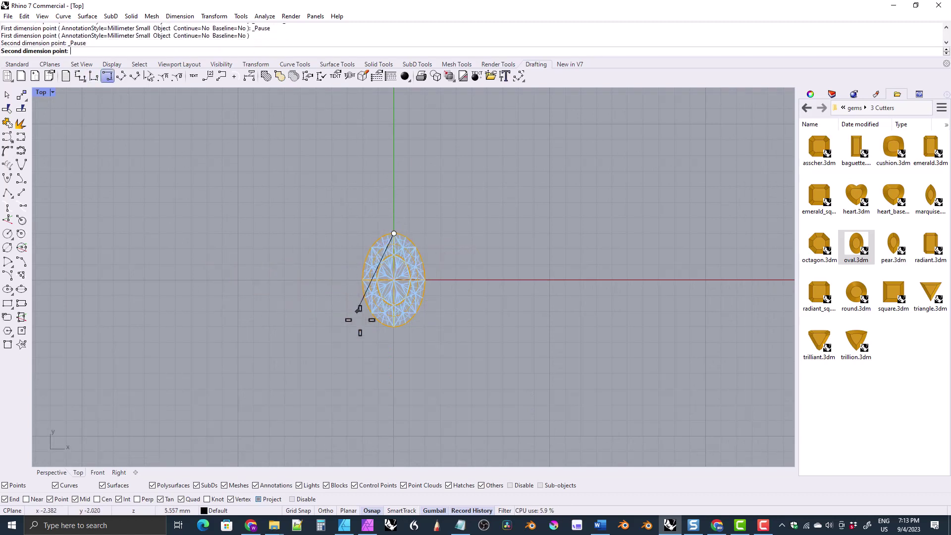
{"action": "left_click", "coordinate": [394, 325]}
{"action": "left_click", "coordinate": [314, 262]}
{"action": "scroll", "coordinate": [346, 277], "scroll_direction": "down", "scroll_amount": 3}
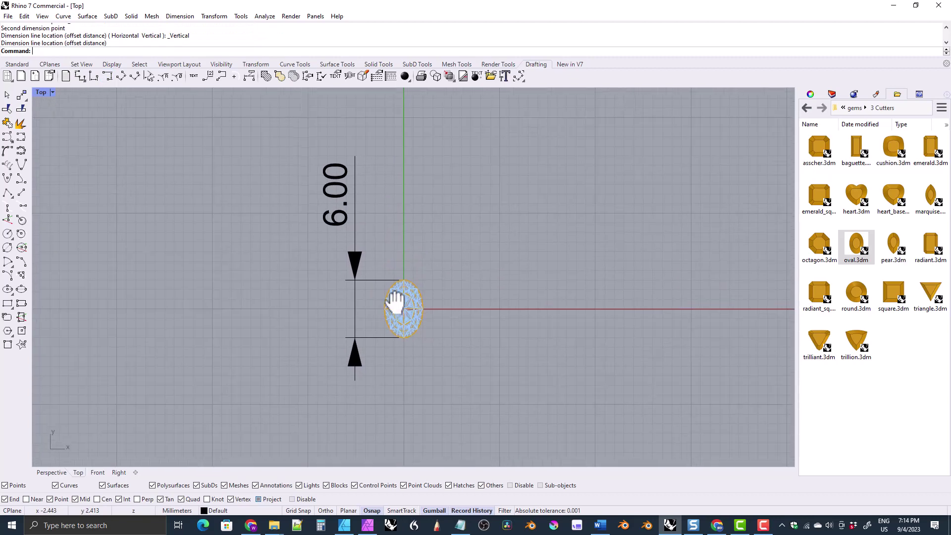
{"action": "left_click", "coordinate": [359, 283]}
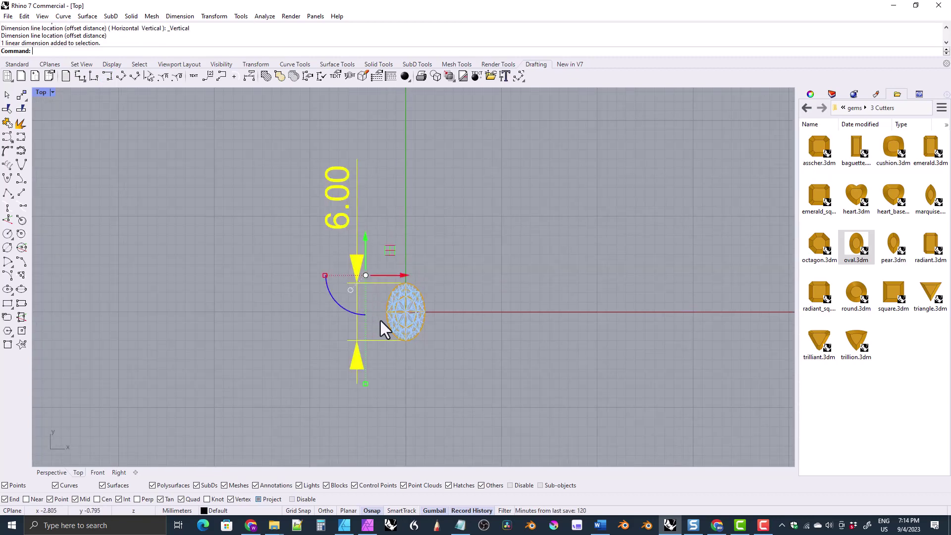
{"action": "scroll", "coordinate": [371, 302], "scroll_direction": "up", "scroll_amount": 3}
{"action": "key", "text": "Escape"}
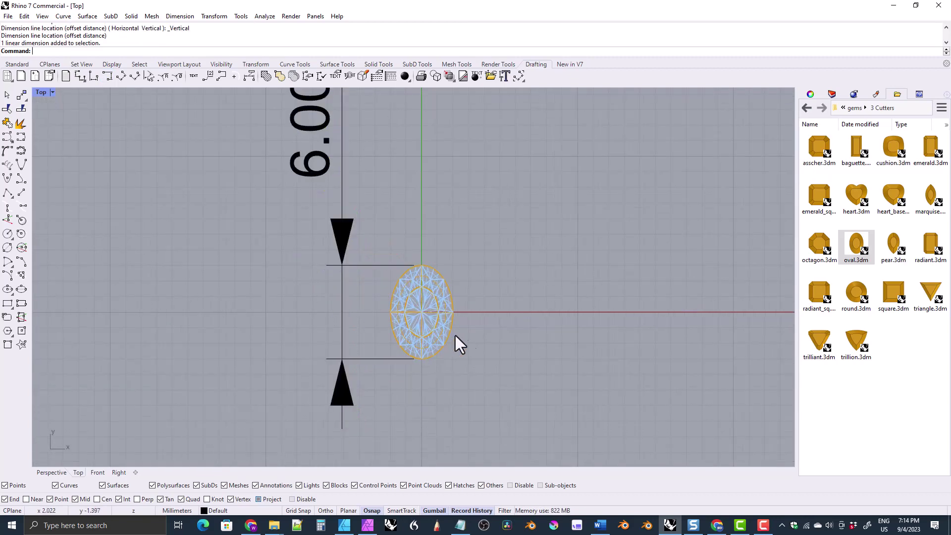
- Select both parts of the oval gem and shift the Top view left and down
{"action": "left_click_drag", "start_coordinate": [432, 316], "coordinate": [429, 330]}
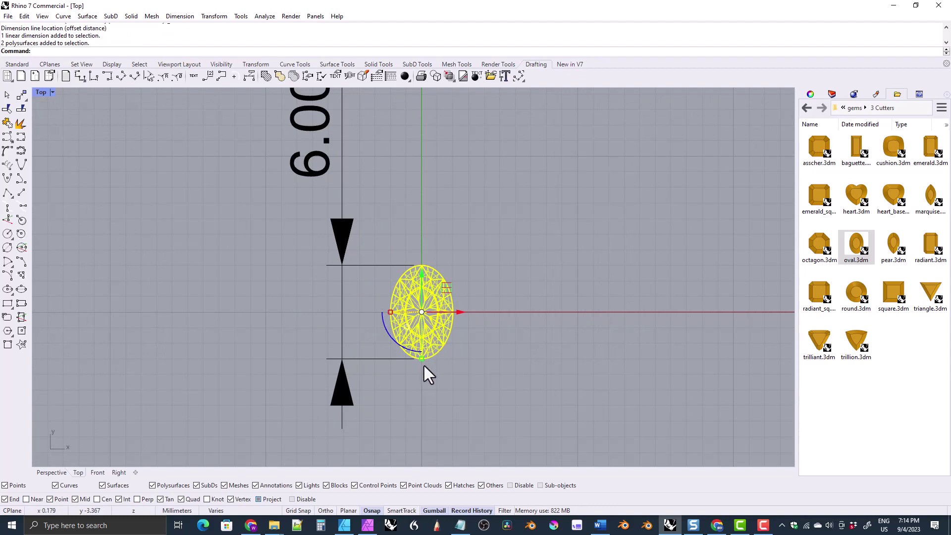
{"action": "scroll", "coordinate": [418, 317], "scroll_direction": "up", "scroll_amount": 3}
{"action": "scroll", "coordinate": [436, 327], "scroll_direction": "down", "scroll_amount": 4}
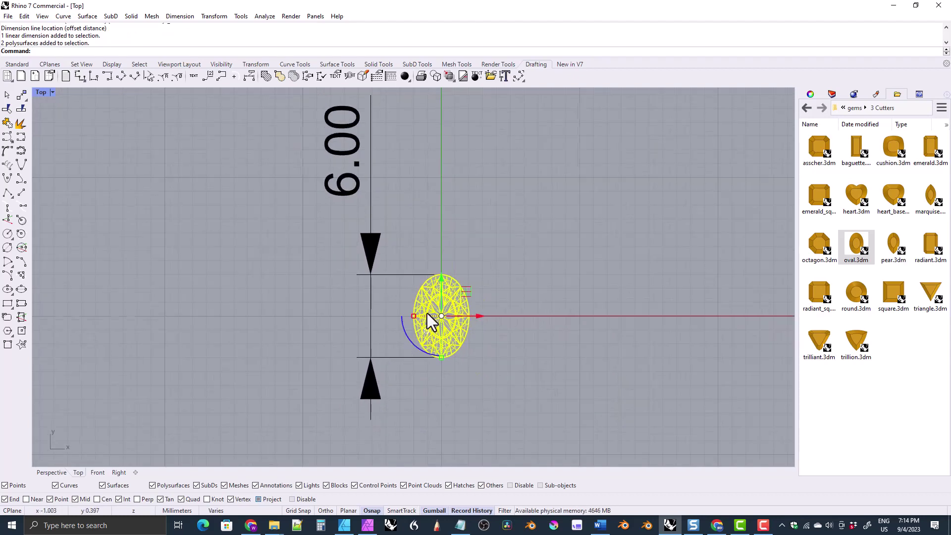
{"action": "right_click_drag", "start_coordinate": [431, 320], "coordinate": [417, 348]}
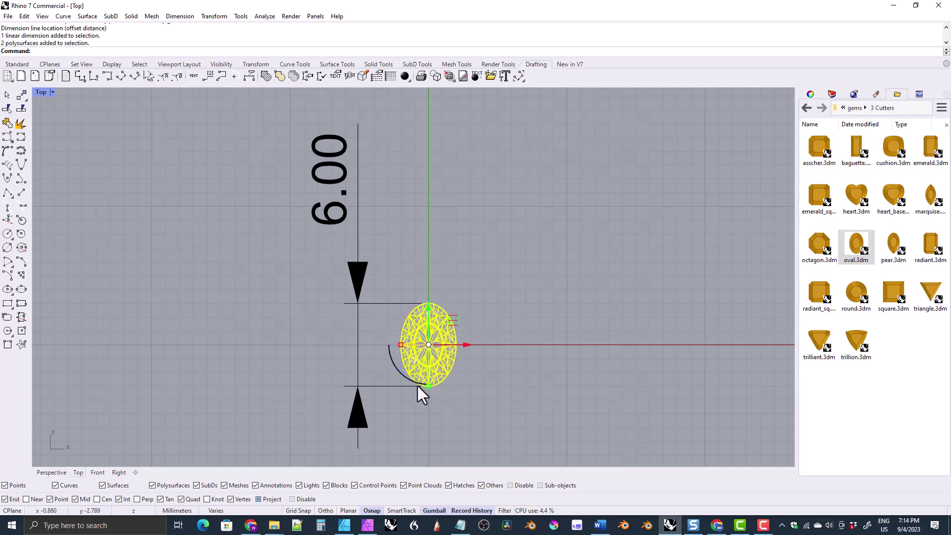
- Reselect the oval gem and scale it by 6.3/6 with the gumball
{"action": "left_click", "coordinate": [475, 357]}
{"action": "left_click", "coordinate": [426, 349]}
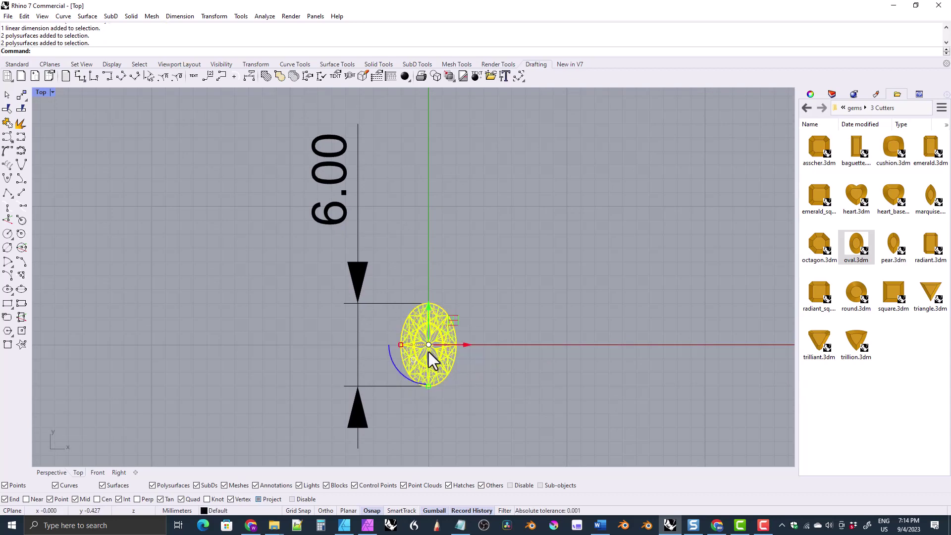
{"action": "scroll", "coordinate": [427, 391], "scroll_direction": "up", "scroll_amount": 3}
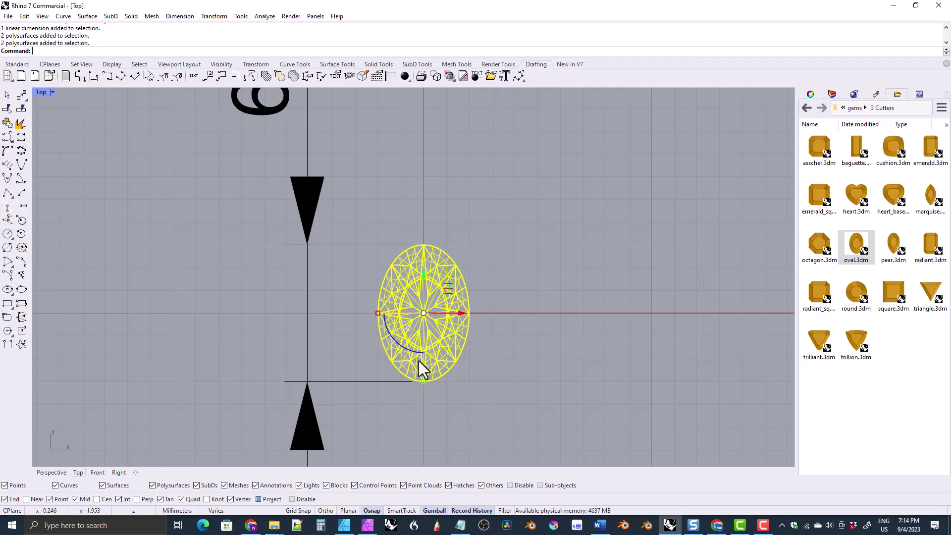
{"action": "left_click", "coordinate": [423, 382]}
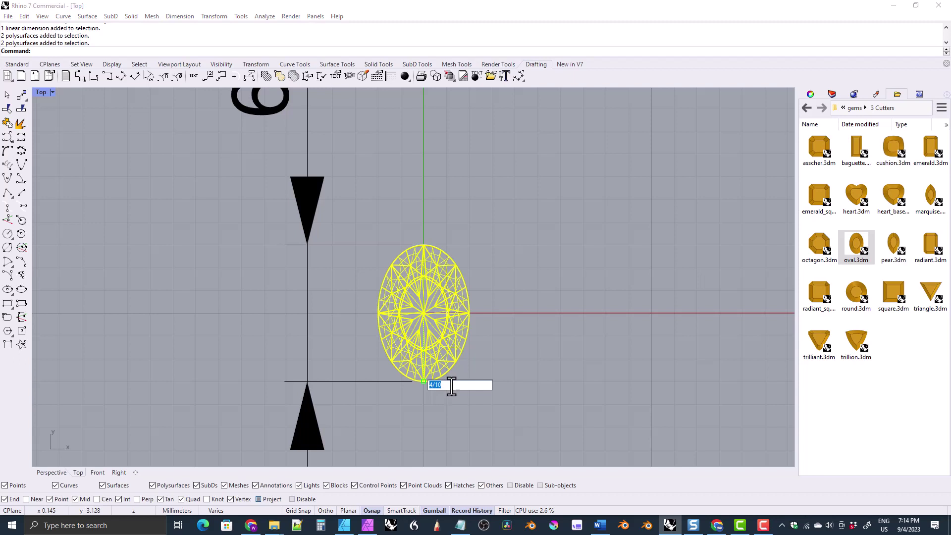
{"action": "type", "text": "6.3/6"}
{"action": "key", "text": "Return"}
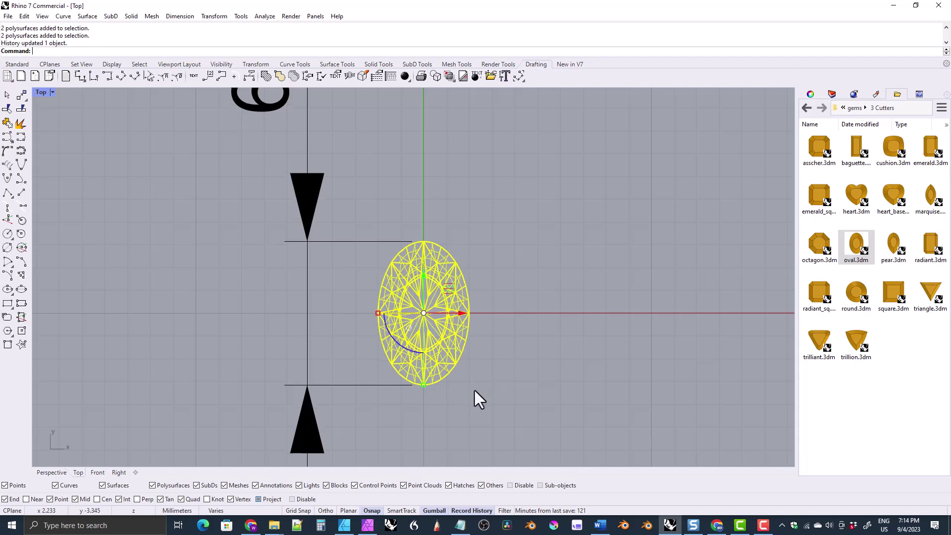
- Delete the 6.30 length dimension
{"action": "scroll", "coordinate": [361, 272], "scroll_direction": "down", "scroll_amount": 2}
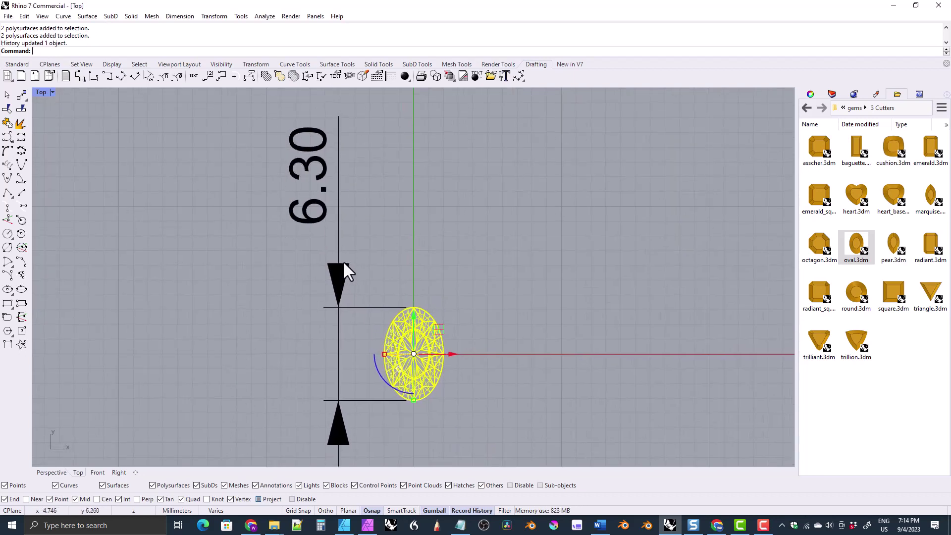
{"action": "left_click", "coordinate": [341, 315]}
{"action": "key", "text": "Delete"}
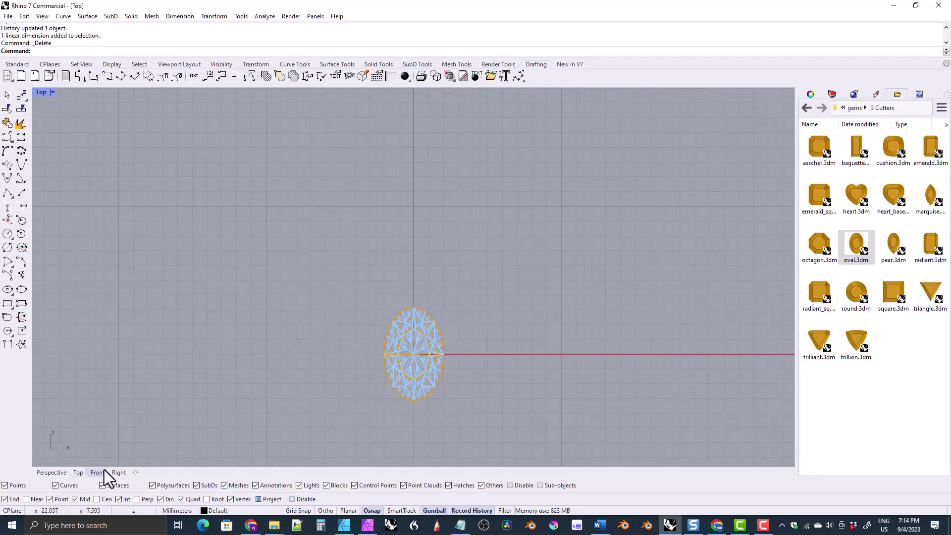
- In the Right view, dimension the gem's height from top to bottom, reading 2.45
{"action": "left_click", "coordinate": [118, 472]}
{"action": "right_click_drag", "start_coordinate": [369, 376], "coordinate": [405, 317]}
{"action": "left_click", "coordinate": [110, 80]}
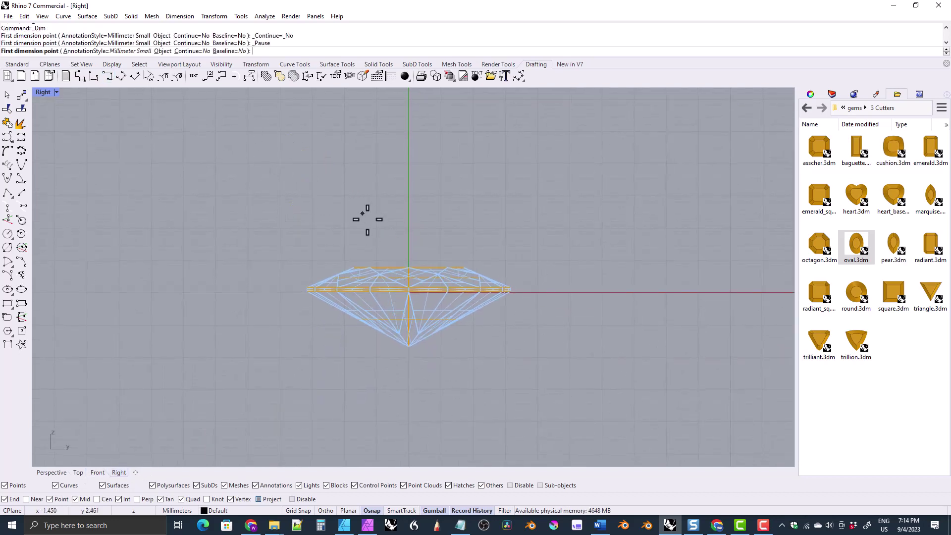
{"action": "left_click", "coordinate": [408, 267]}
{"action": "left_click", "coordinate": [407, 348]}
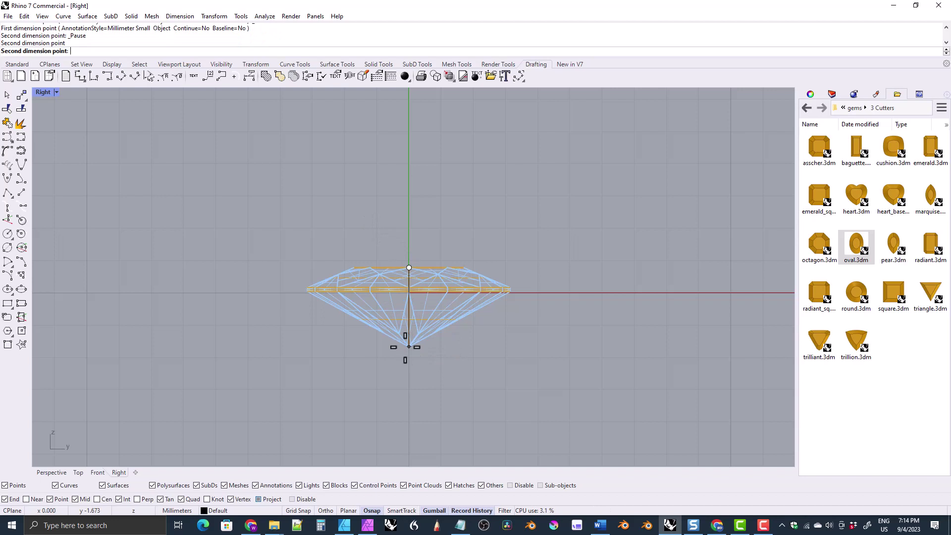
{"action": "left_click", "coordinate": [231, 341]}
{"action": "scroll", "coordinate": [230, 342], "scroll_direction": "down", "scroll_amount": 3}
{"action": "right_click_drag", "start_coordinate": [276, 355], "coordinate": [352, 350]}
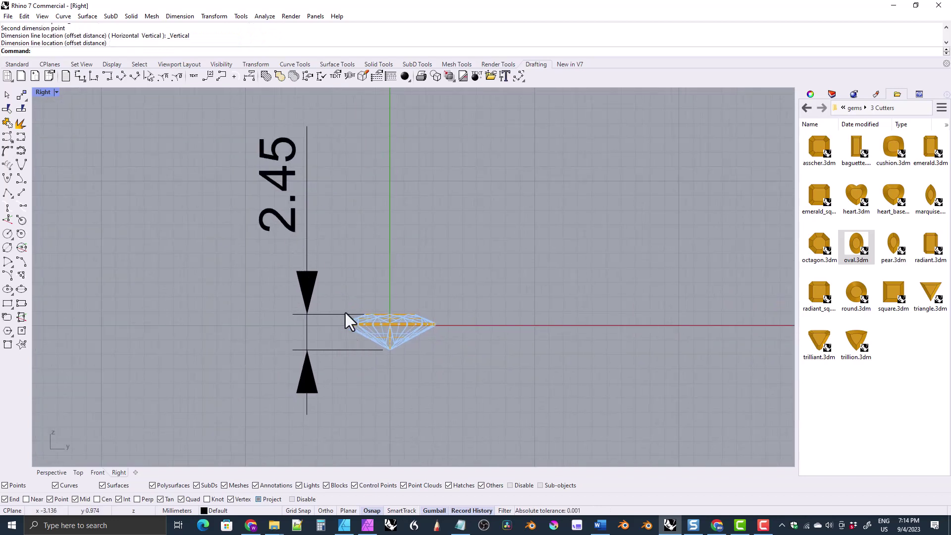
{"action": "scroll", "coordinate": [346, 320], "scroll_direction": "up", "scroll_amount": 3}
{"action": "scroll", "coordinate": [333, 297], "scroll_direction": "down", "scroll_amount": 3}
{"action": "mouse_move", "coordinate": [333, 297]}
{"action": "right_mouse_down"}
{"action": "mouse_move", "coordinate": [313, 267]}
{"action": "mouse_move", "coordinate": [328, 292]}
{"action": "right_mouse_up"}
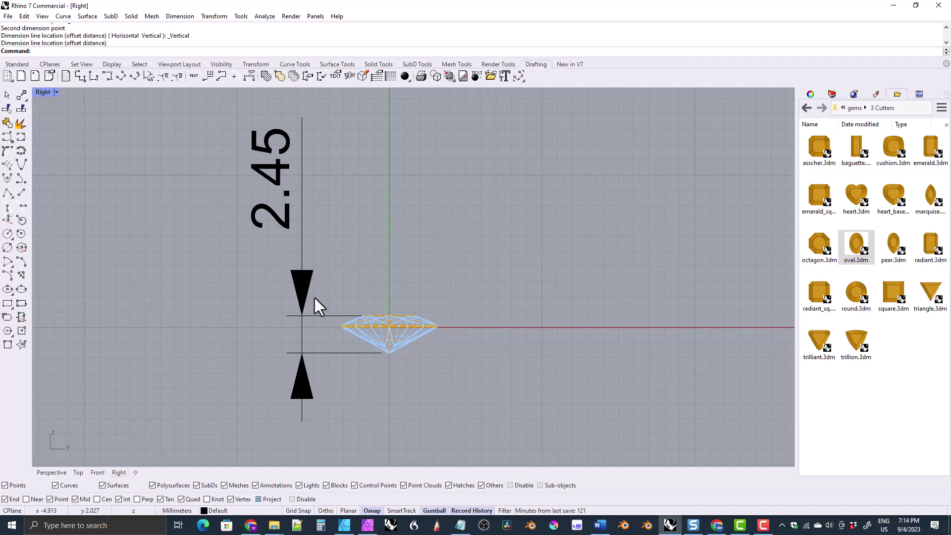
- Select the gem's two polysurfaces and gumball-scale them by 3/2.4 to a 2.30 height
{"action": "left_click_drag", "start_coordinate": [434, 355], "coordinate": [401, 318]}
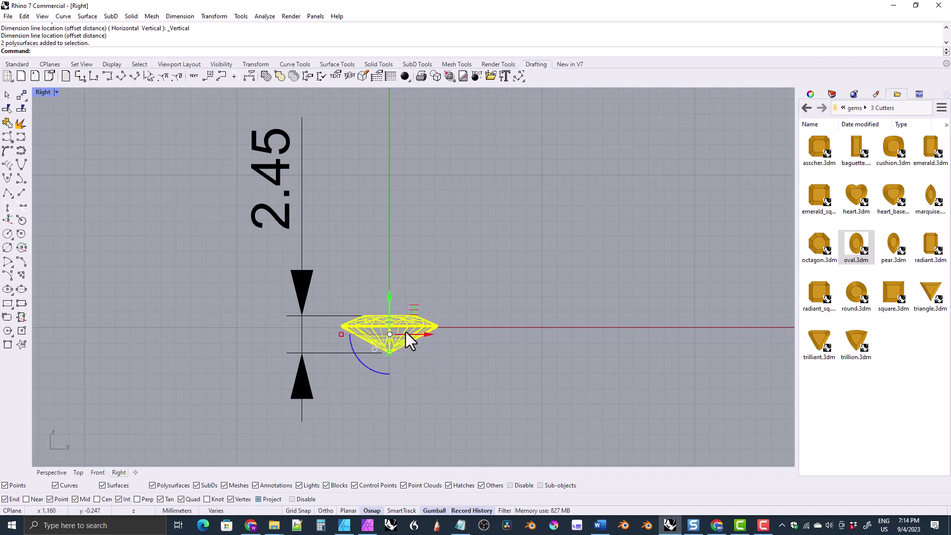
{"action": "scroll", "coordinate": [393, 365], "scroll_direction": "up", "scroll_amount": 4}
{"action": "scroll", "coordinate": [384, 346], "scroll_direction": "down", "scroll_amount": 2}
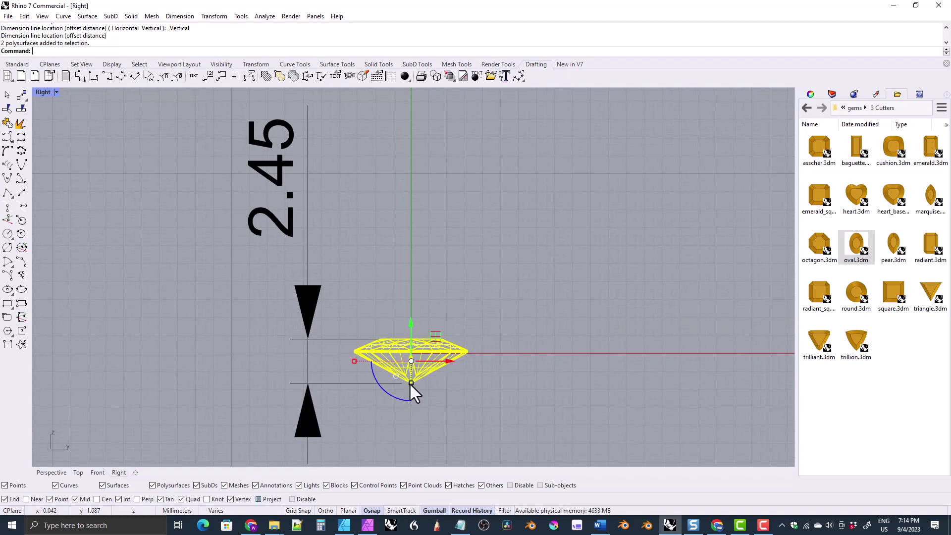
{"action": "left_click", "coordinate": [411, 384]}
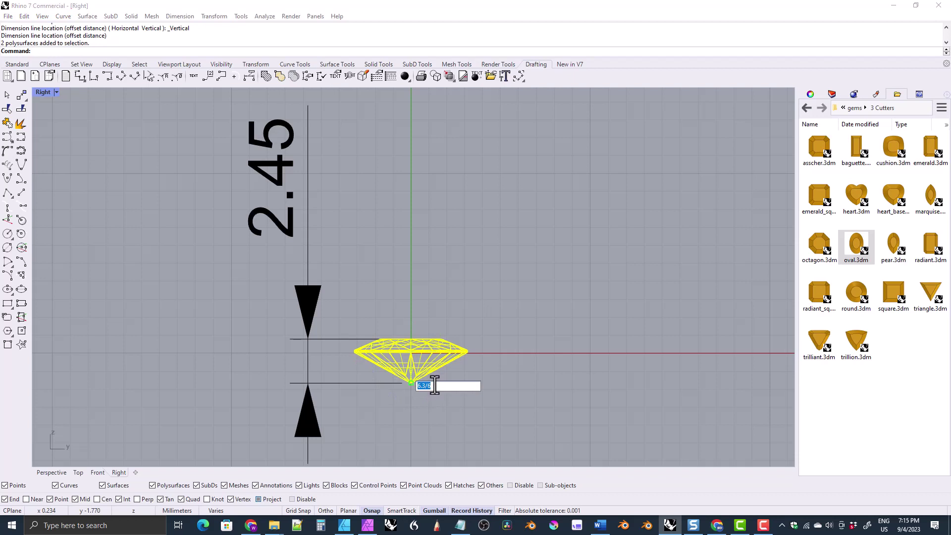
{"action": "type", "text": "3/2.4"}
{"action": "key", "text": "Return"}
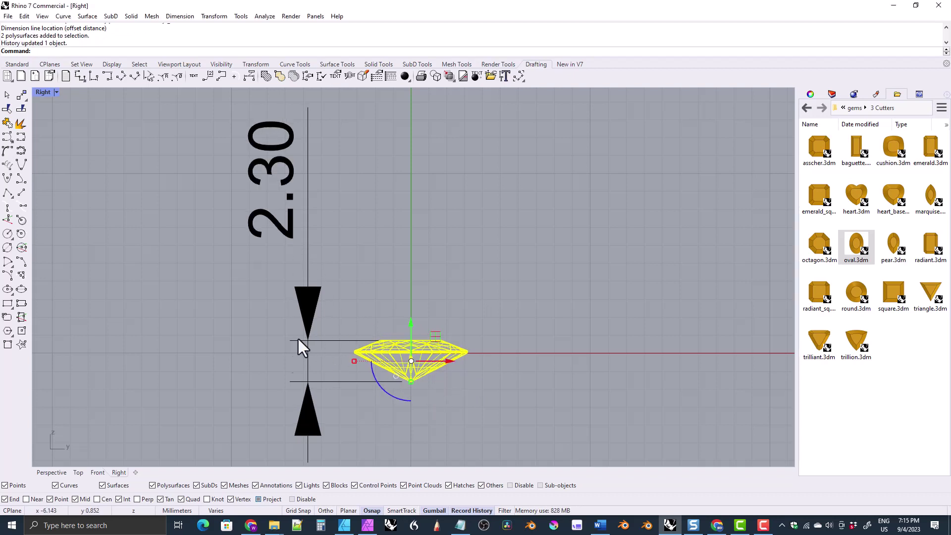
- Deselect the gem and delete the 2.30 height dimension
{"action": "key", "text": "Escape"}
{"action": "left_click", "coordinate": [307, 410]}
{"action": "key", "text": "Delete"}
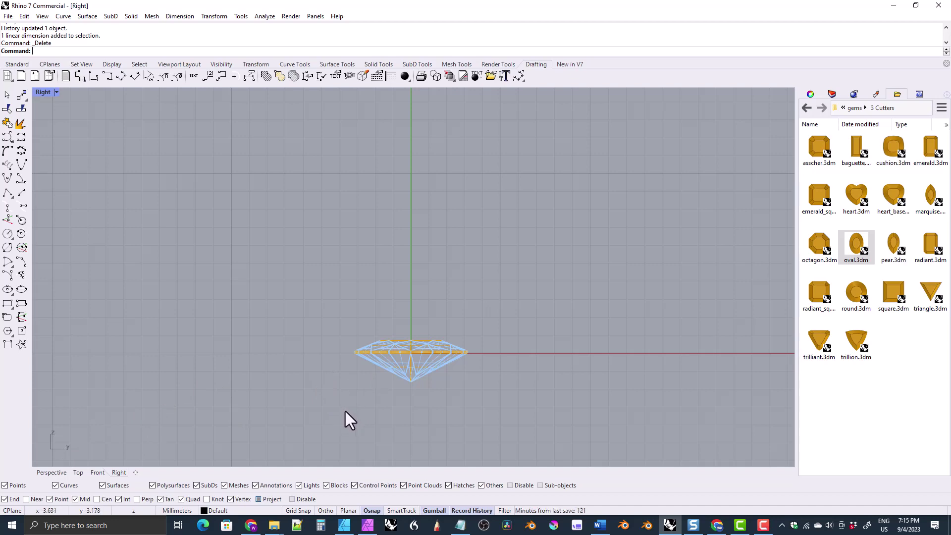
- In Perspective, move the gem left along X and bring up the Solid Tools toolbar
{"action": "right_click_drag", "start_coordinate": [345, 411], "coordinate": [452, 304]}
{"action": "left_click", "coordinate": [52, 472]}
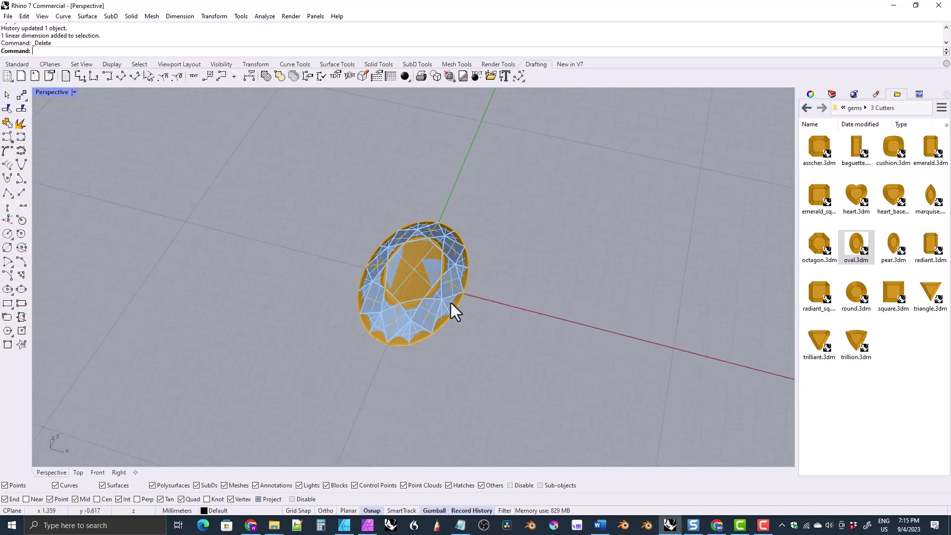
{"action": "left_click_drag", "start_coordinate": [452, 303], "coordinate": [384, 257]}
{"action": "left_click_drag", "start_coordinate": [453, 298], "coordinate": [248, 265]}
{"action": "right_click_drag", "start_coordinate": [318, 310], "coordinate": [363, 327], "text": "shift"}
{"action": "scroll", "coordinate": [394, 295], "scroll_direction": "up", "scroll_amount": 3}
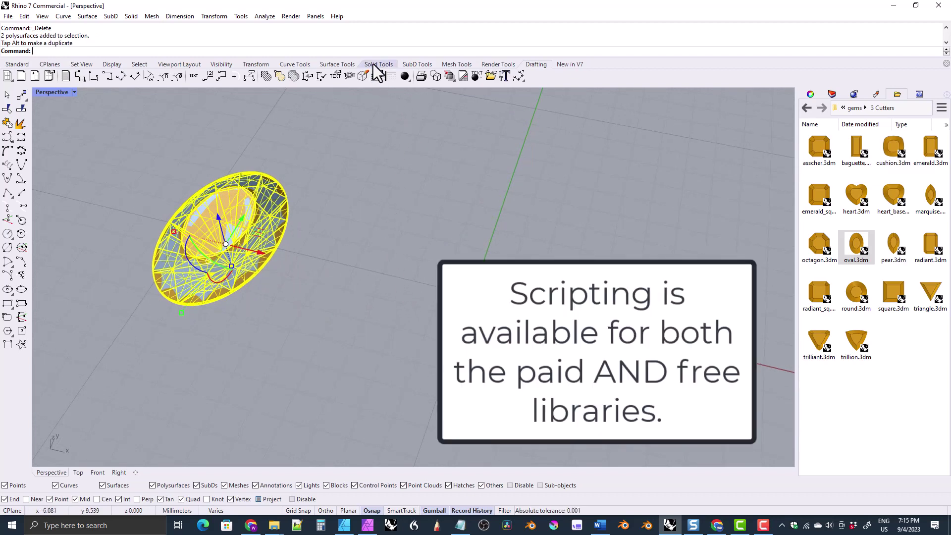
{"action": "left_click", "coordinate": [373, 64]}
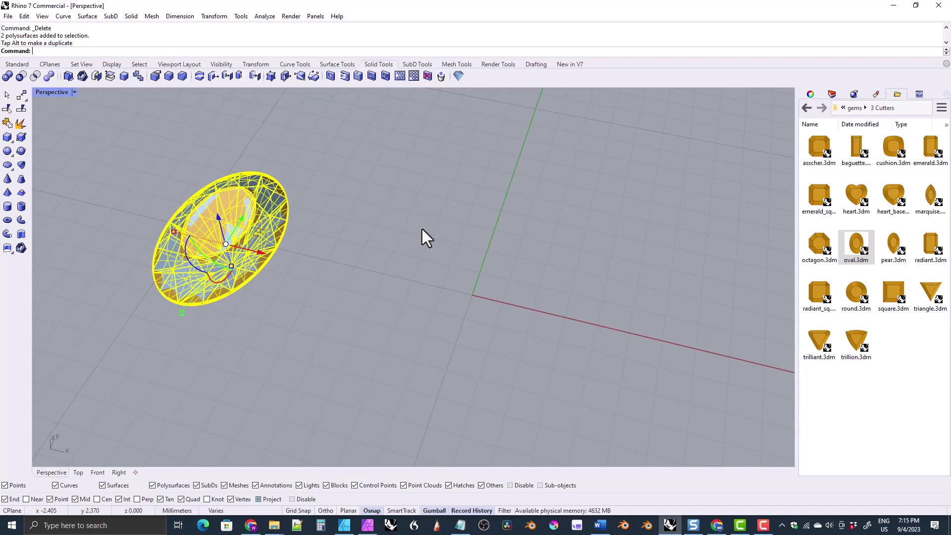
- Load a Fancy Oval gem via Gem Loader with IncludeCutter=Yes and default width, length, height
{"action": "left_click", "coordinate": [459, 77]}
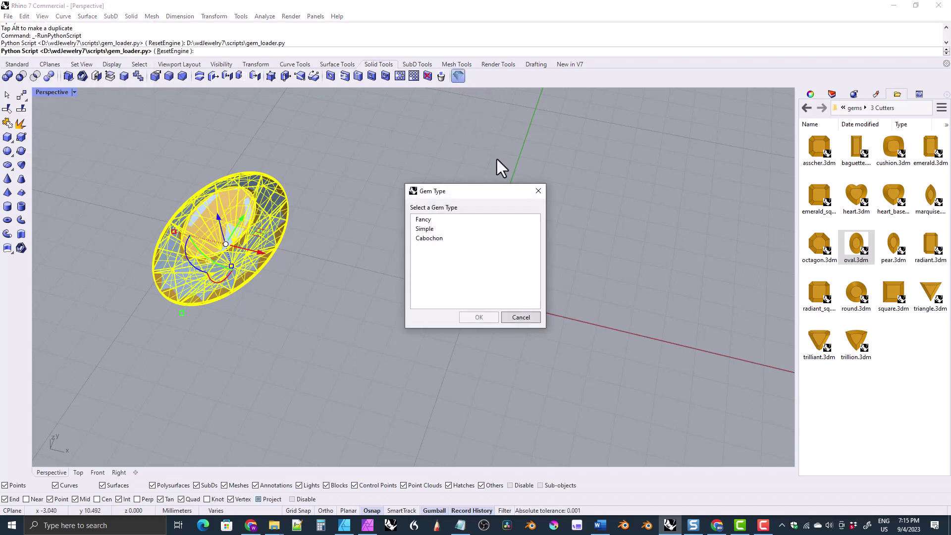
{"action": "left_click", "coordinate": [427, 220]}
{"action": "left_click", "coordinate": [482, 318]}
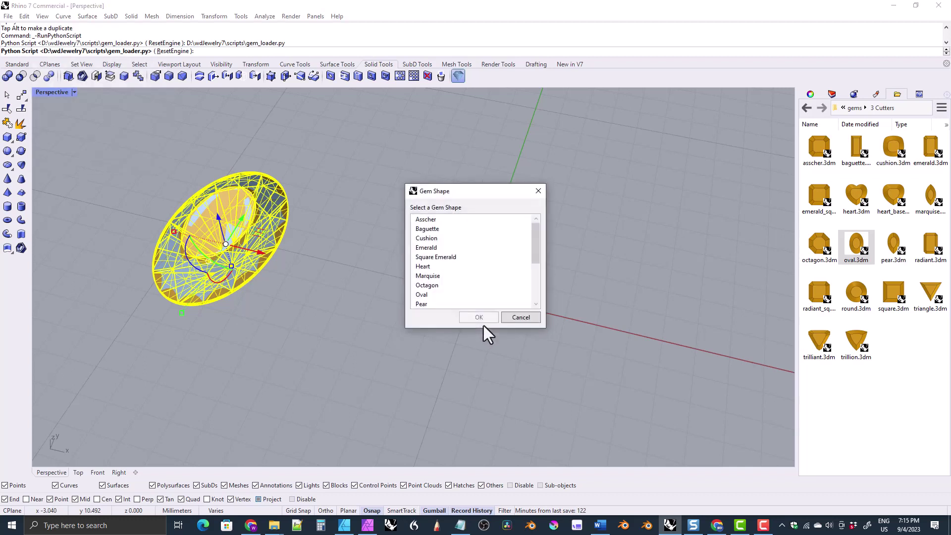
{"action": "left_click", "coordinate": [419, 295]}
{"action": "left_click", "coordinate": [472, 319]}
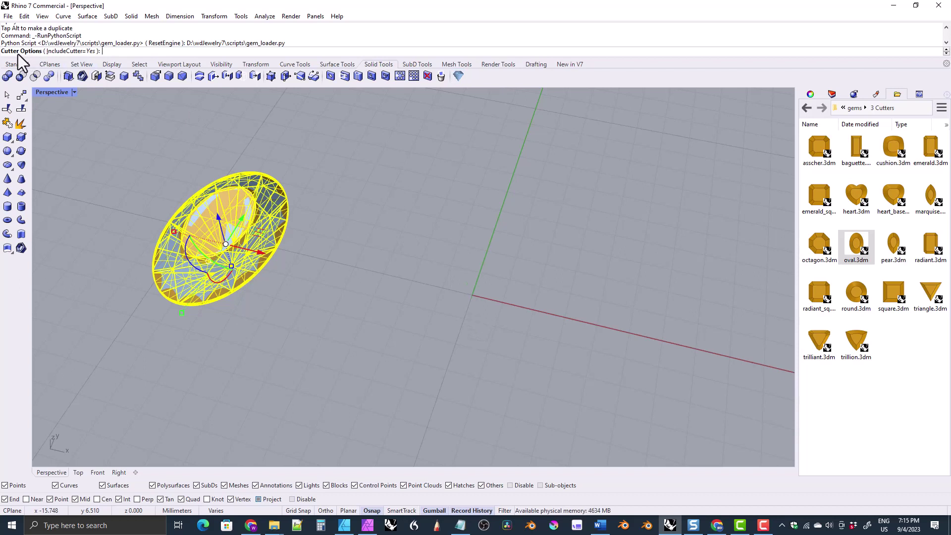
{"action": "left_click", "coordinate": [69, 52]}
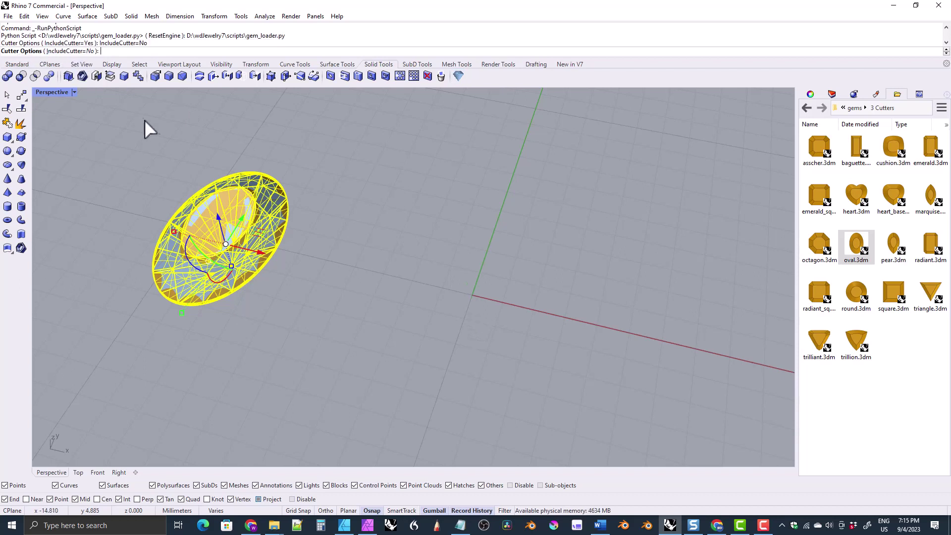
{"action": "left_click", "coordinate": [69, 51]}
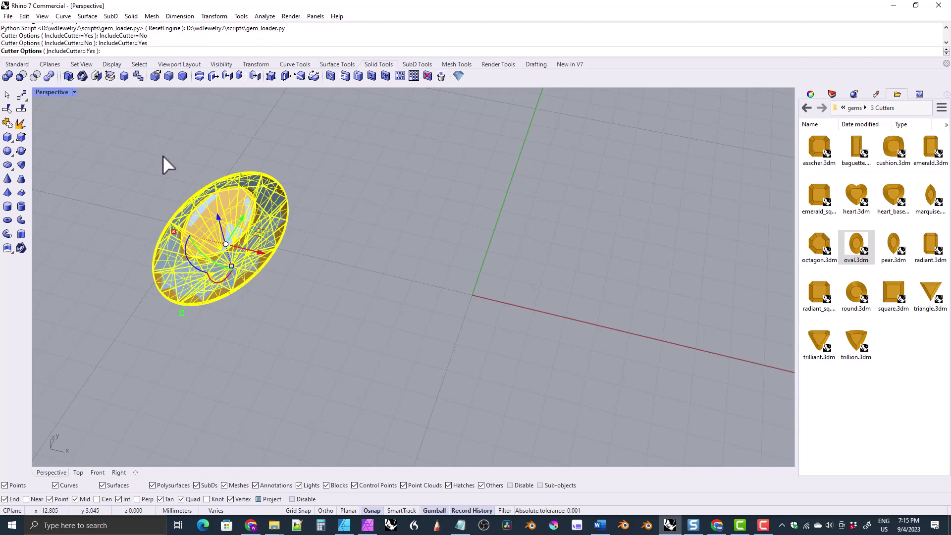
{"action": "key", "text": "Return"}
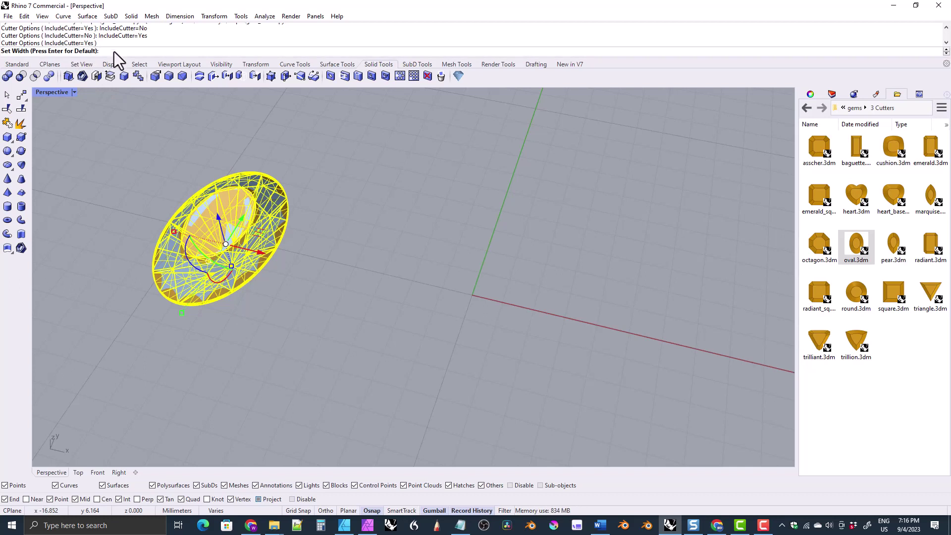
{"action": "key", "text": "Return"}
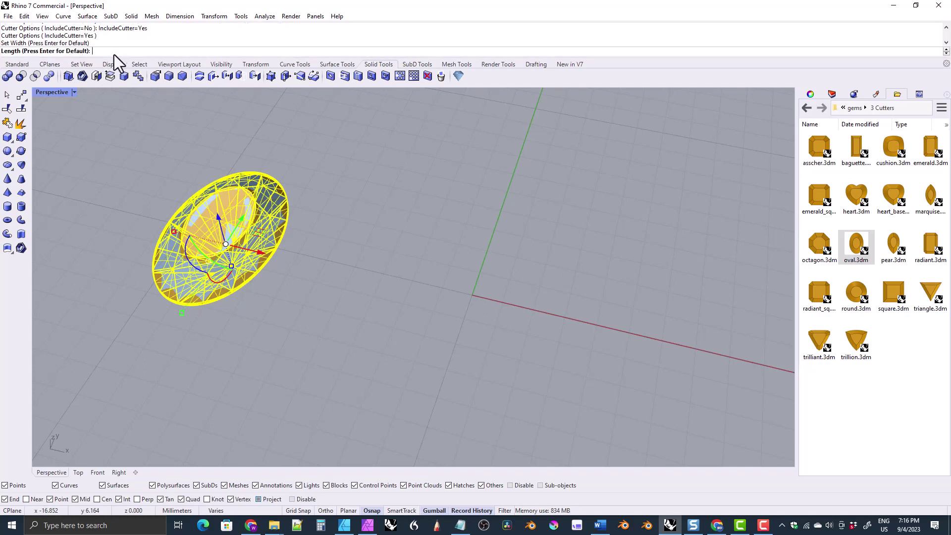
{"action": "key", "text": "Return"}
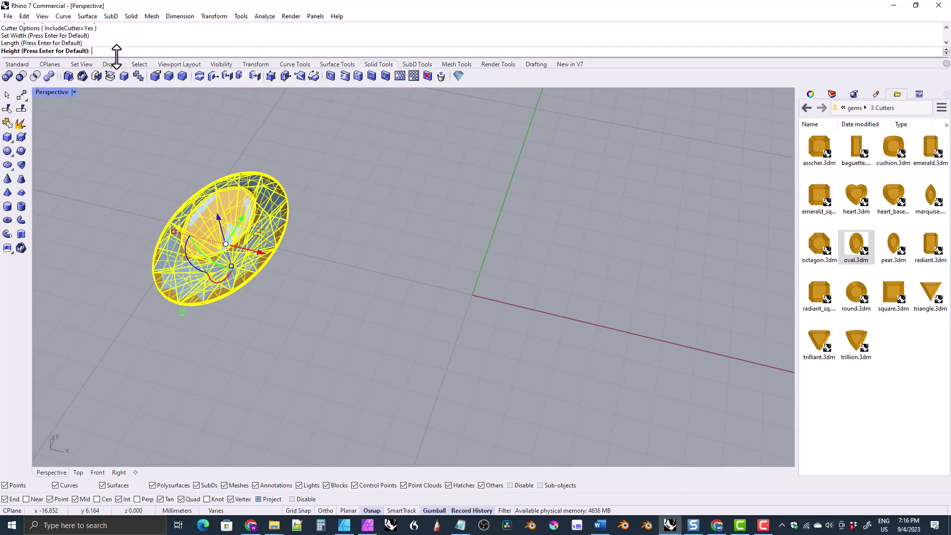
{"action": "key", "text": "Return"}
{"action": "scroll", "coordinate": [250, 322], "scroll_direction": "down", "scroll_amount": 3}
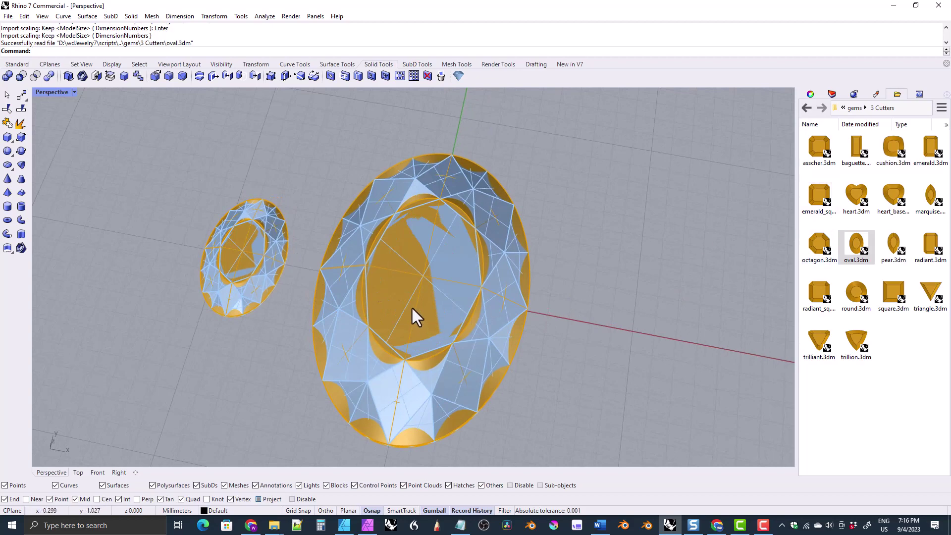
{"action": "right_click_drag", "start_coordinate": [410, 306], "coordinate": [384, 263]}
- Delete the large oval gem and reload a Fancy Oval gem with cutter at width 4
{"action": "left_click", "coordinate": [445, 248]}
{"action": "key", "text": "Delete"}
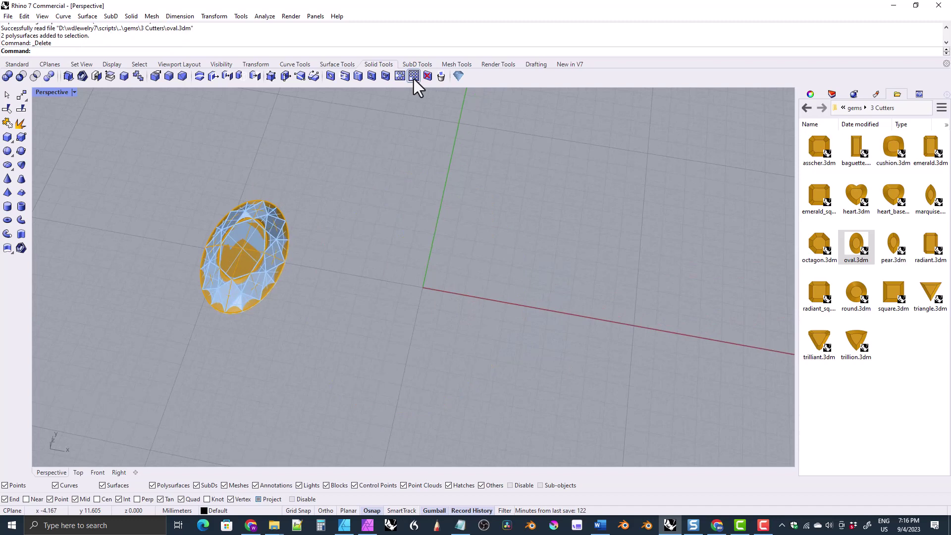
{"action": "left_click", "coordinate": [456, 76]}
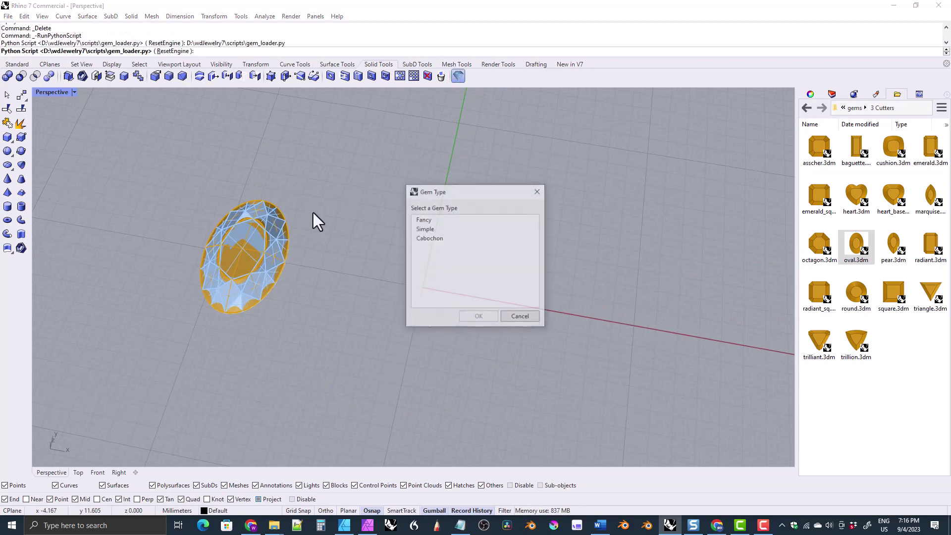
{"action": "left_click", "coordinate": [424, 221]}
{"action": "double_click", "coordinate": [424, 222]}
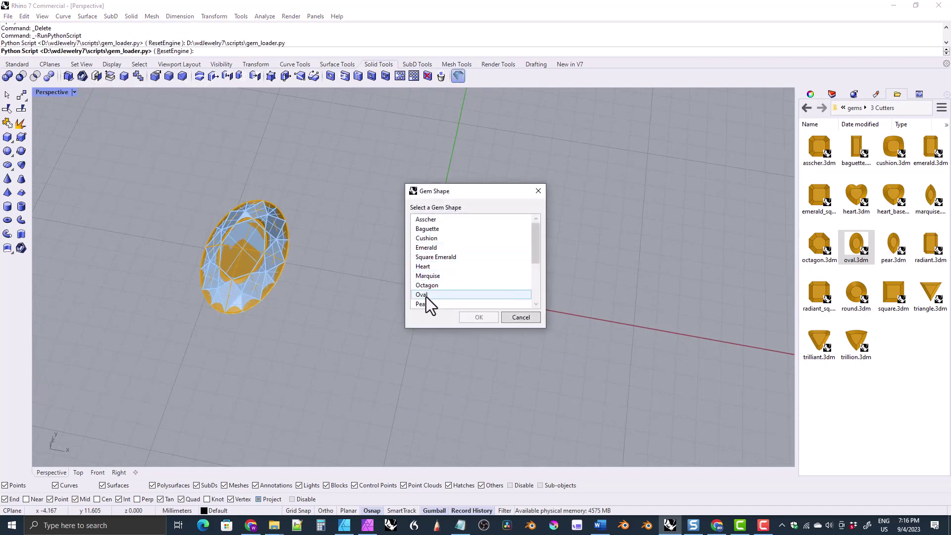
{"action": "double_click", "coordinate": [425, 294]}
{"action": "key", "text": "Return"}
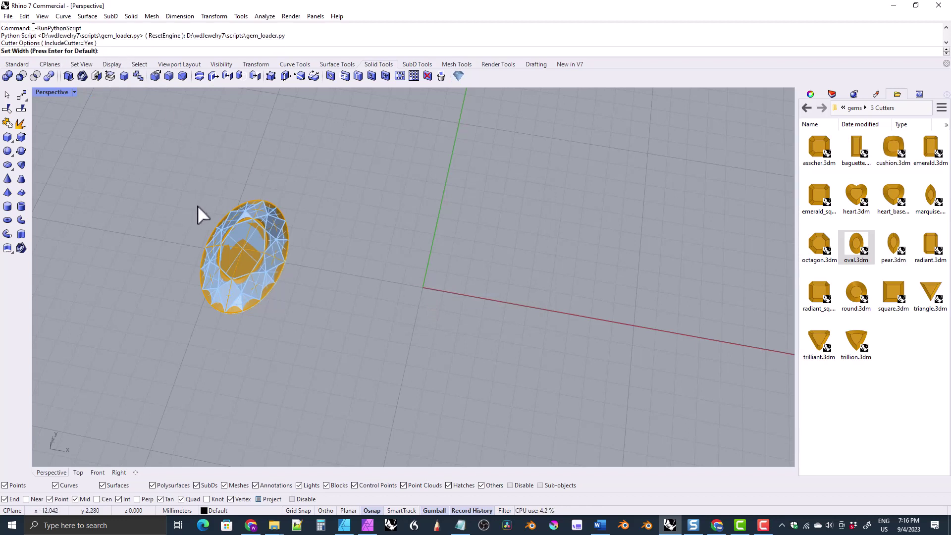
{"action": "key", "text": "Return"}
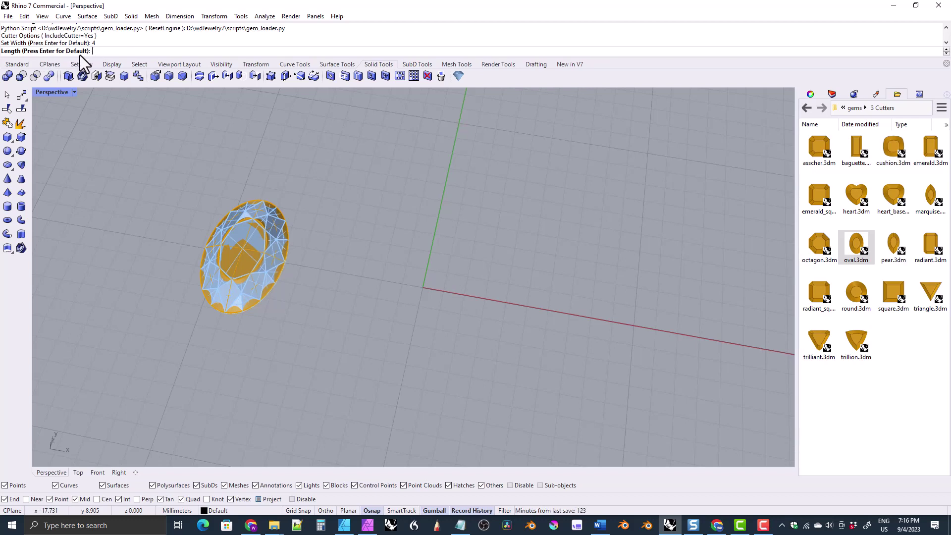
{"action": "key", "text": "Return"}
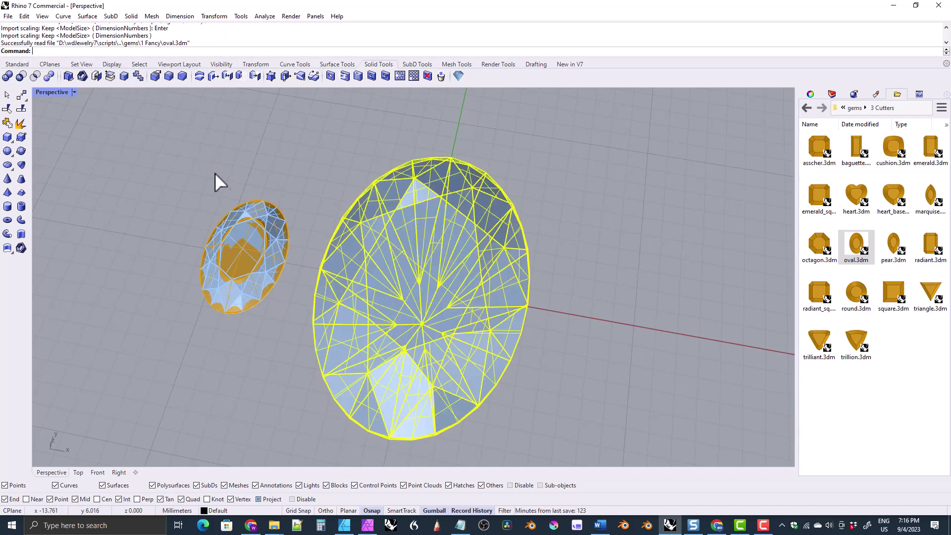
- Orbit to compare both oval gems, then drag oval.3dm into the Perspective viewport
{"action": "left_click", "coordinate": [361, 250]}
{"action": "right_click_drag", "start_coordinate": [361, 250], "coordinate": [363, 287]}
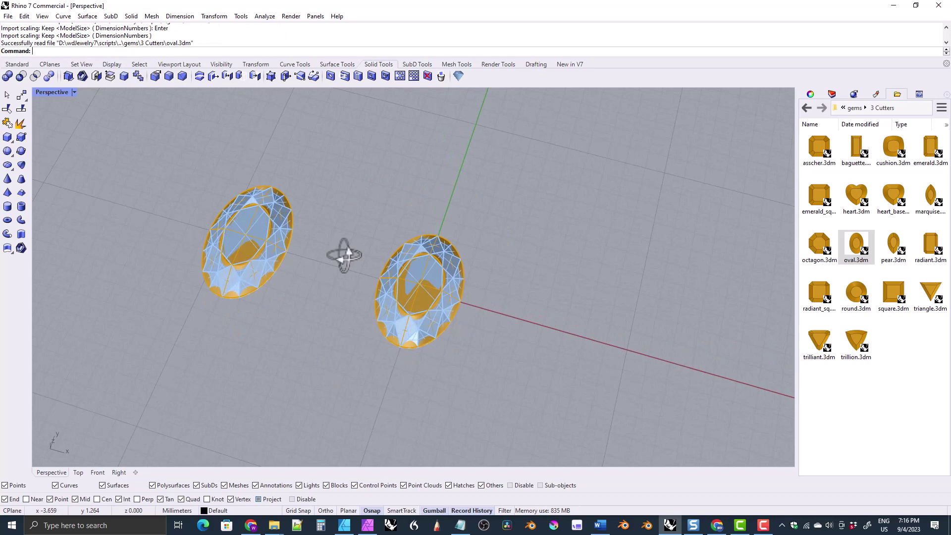
{"action": "right_click_drag", "start_coordinate": [344, 255], "coordinate": [469, 257]}
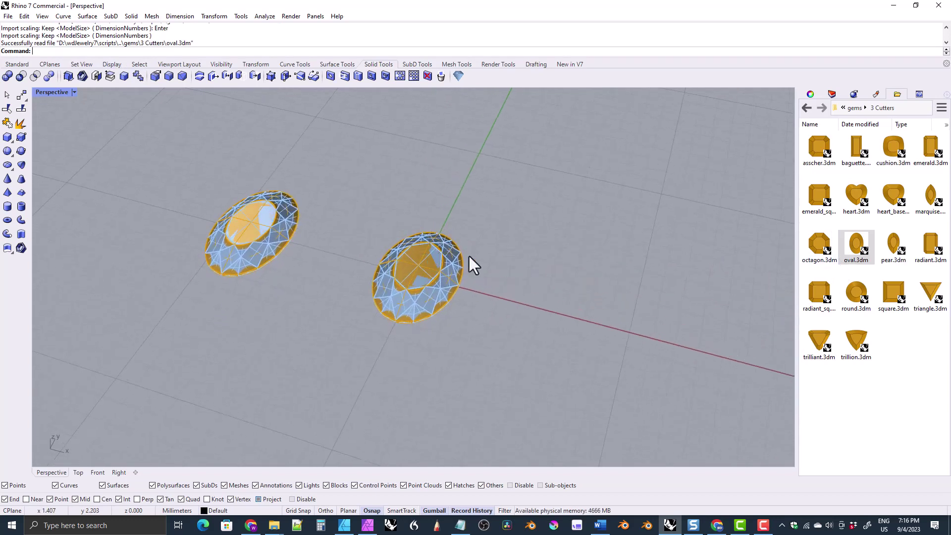
{"action": "left_click_drag", "start_coordinate": [845, 259], "coordinate": [474, 260]}
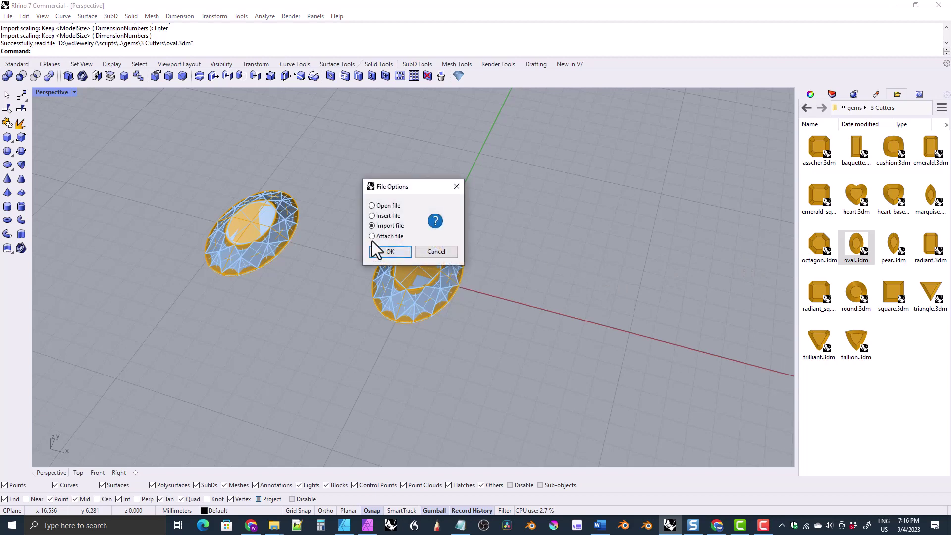
- Import the oval cutter, undo its scaling, and scale it by 4
{"action": "left_click", "coordinate": [383, 251]}
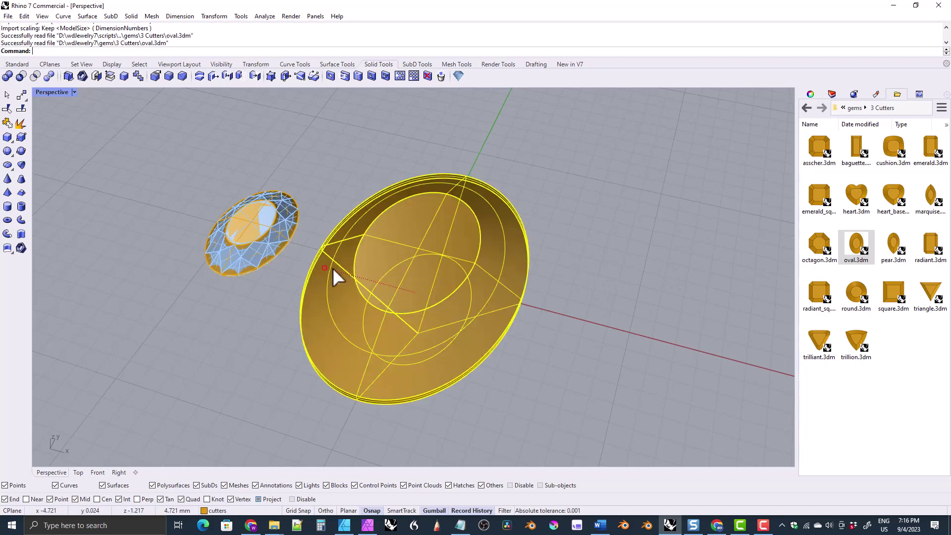
{"action": "left_click", "coordinate": [550, 313]}
{"action": "key", "text": "ctrl+z"}
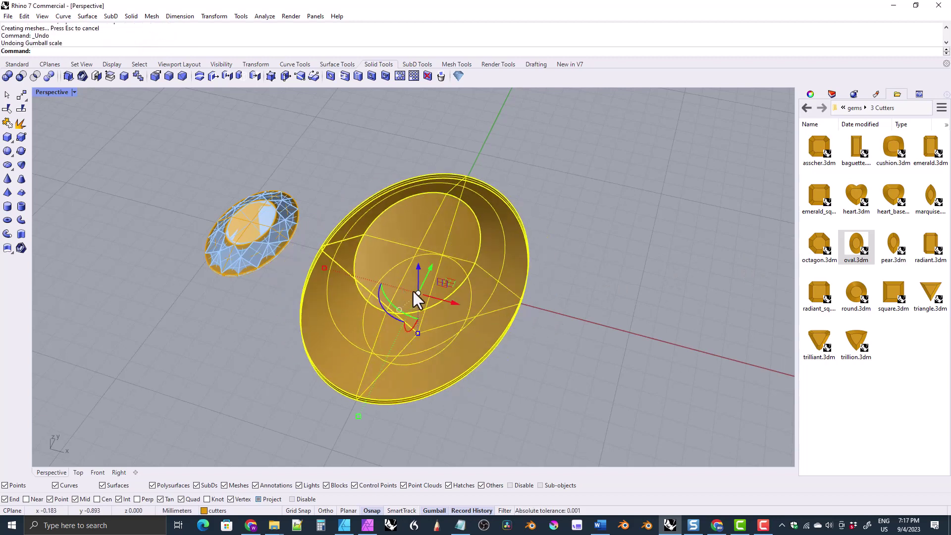
{"action": "left_click_drag", "start_coordinate": [457, 304], "coordinate": [572, 332]}
{"action": "right_click_drag", "start_coordinate": [572, 332], "coordinate": [459, 258]}
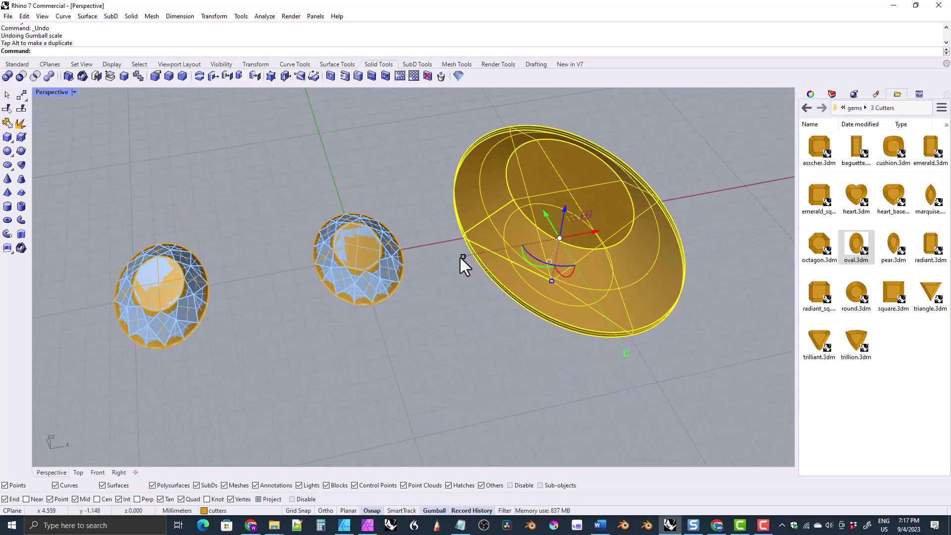
{"action": "left_click", "coordinate": [463, 256]}
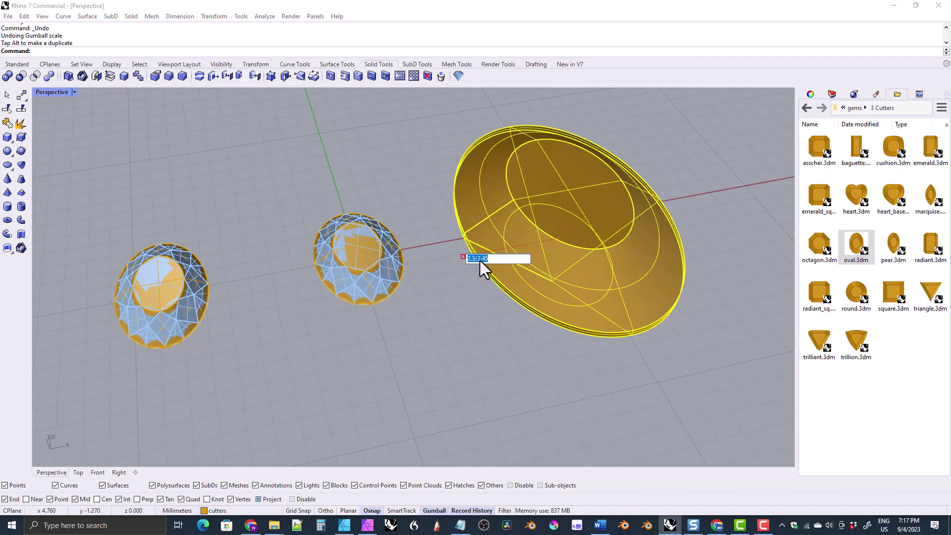
{"action": "type", "text": "4/10"}
{"action": "key", "text": "Return"}
- Place the oval cutter on the middle gem, then shift it right in Top view
{"action": "right_click_drag", "start_coordinate": [468, 267], "coordinate": [521, 301]}
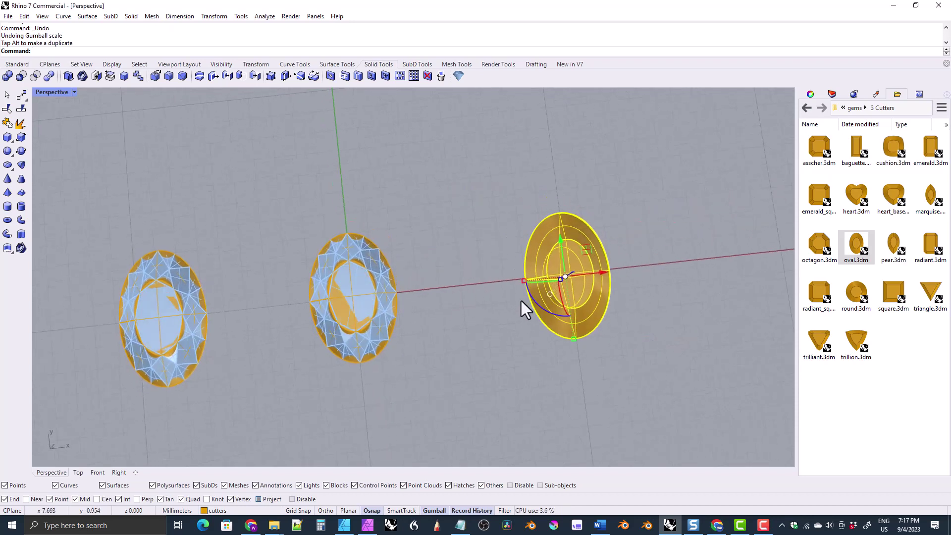
{"action": "left_click_drag", "start_coordinate": [599, 273], "coordinate": [388, 285]}
{"action": "right_click_drag", "start_coordinate": [399, 292], "coordinate": [283, 204]}
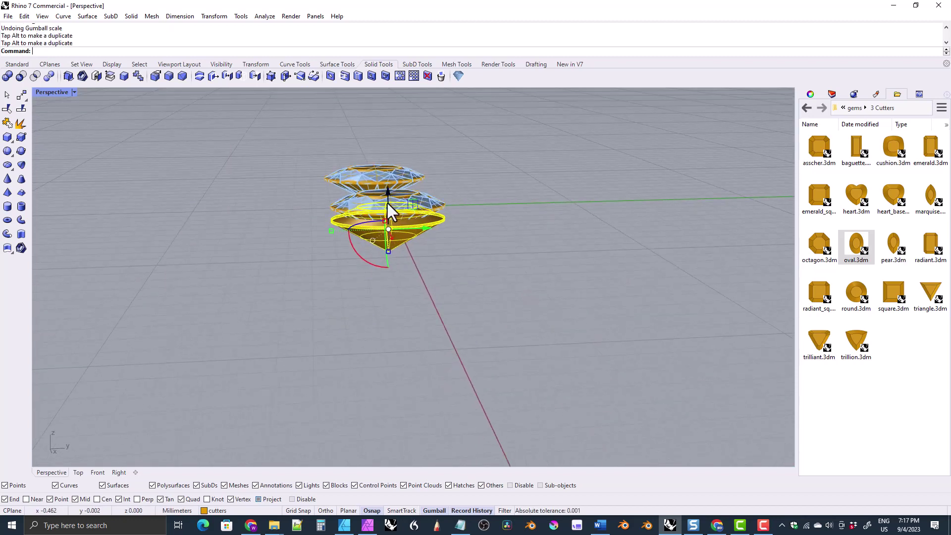
{"action": "left_click", "coordinate": [79, 472]}
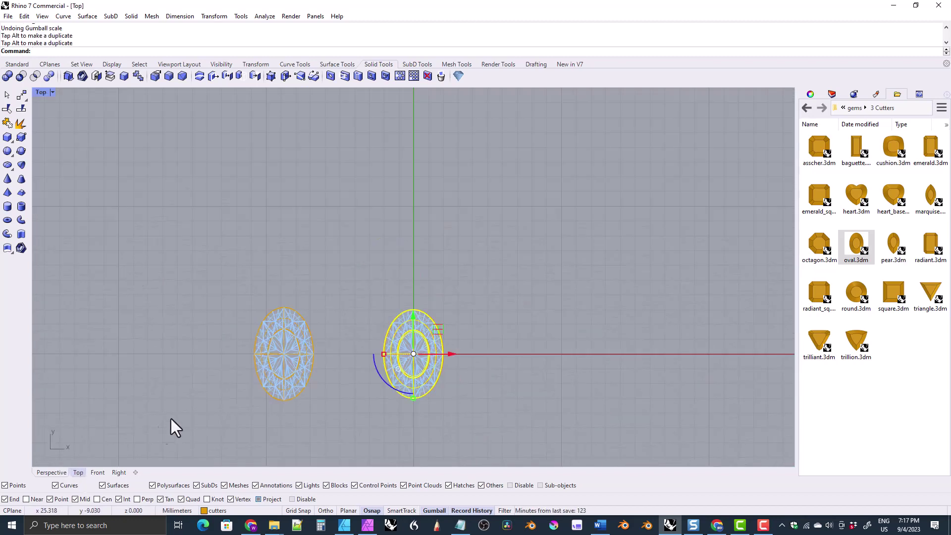
{"action": "scroll", "coordinate": [405, 337], "scroll_direction": "up", "scroll_amount": 4}
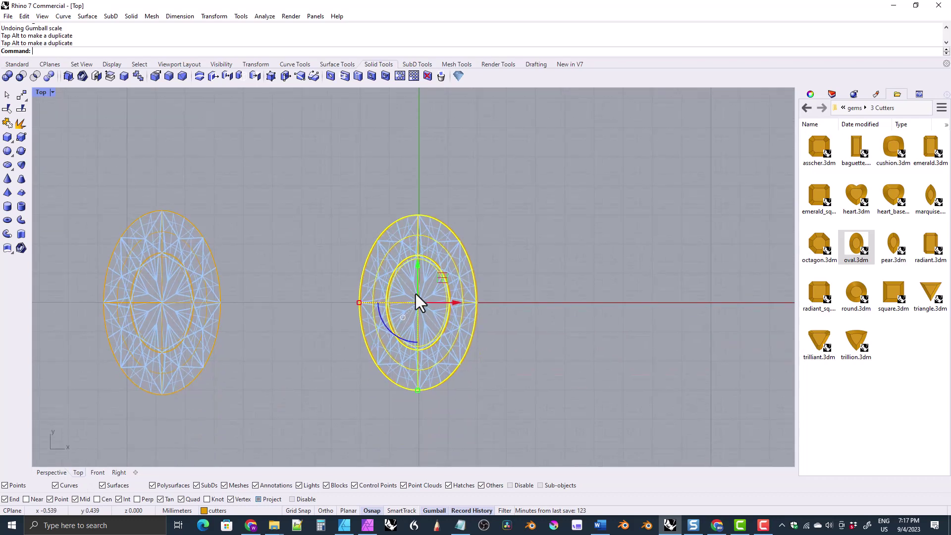
{"action": "left_click_drag", "start_coordinate": [456, 302], "coordinate": [657, 302]}
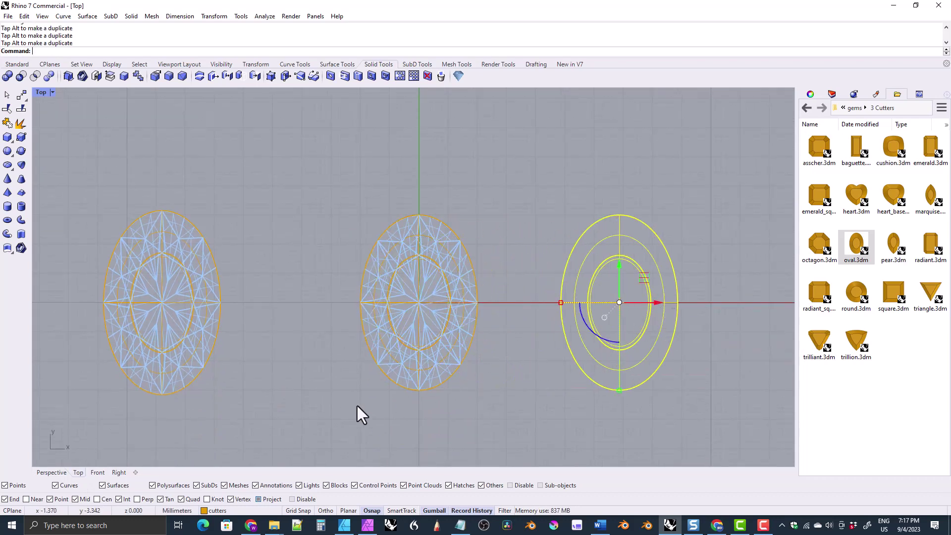
{"action": "left_click", "coordinate": [51, 473]}
- Delete the oval cutter and the right-hand gem
{"action": "key", "text": "Delete"}
{"action": "right_click_drag", "start_coordinate": [408, 283], "coordinate": [468, 305]}
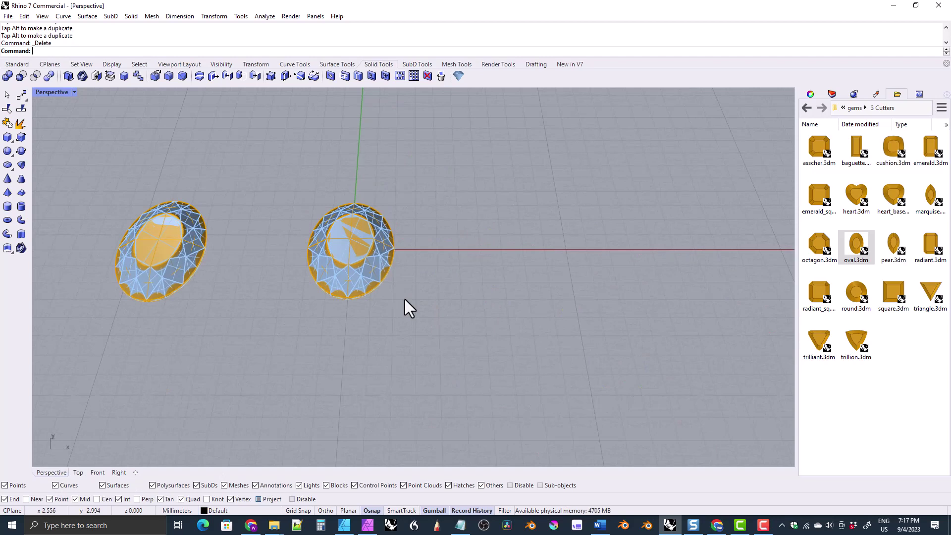
{"action": "left_click_drag", "start_coordinate": [405, 303], "coordinate": [312, 221]}
{"action": "key", "text": "Delete"}
- Run the Gem Loader button, choosing the Oval shape and the default cutter option
{"action": "right_click_drag", "start_coordinate": [325, 230], "coordinate": [352, 239]}
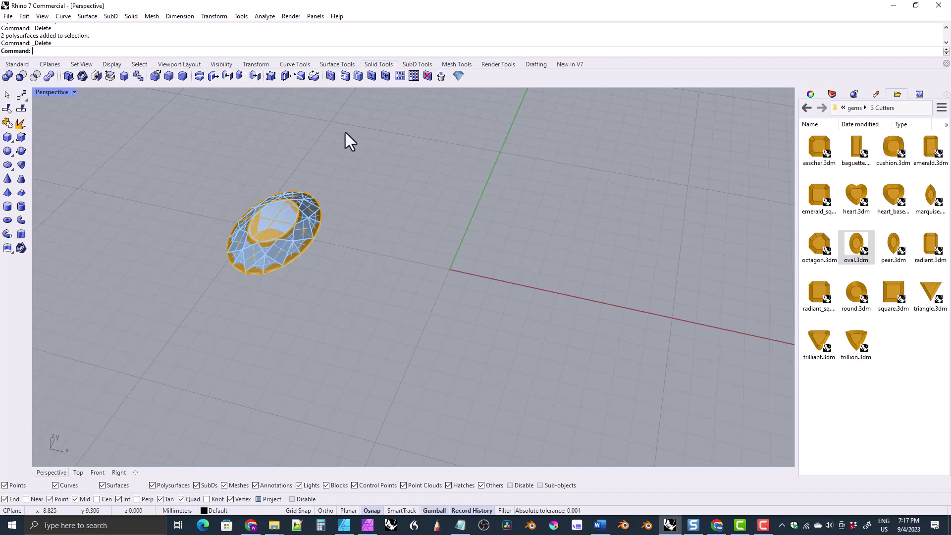
{"action": "left_click", "coordinate": [458, 76]}
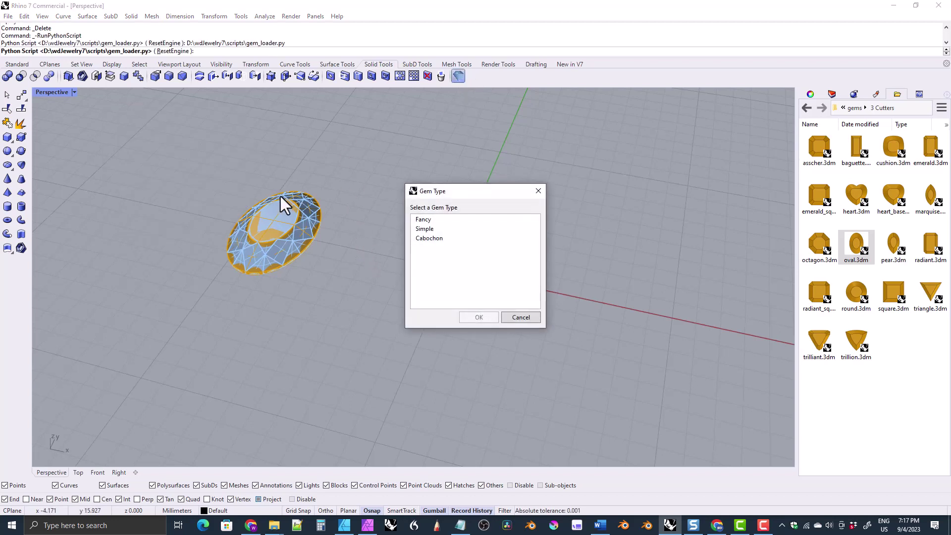
{"action": "double_click", "coordinate": [428, 223]}
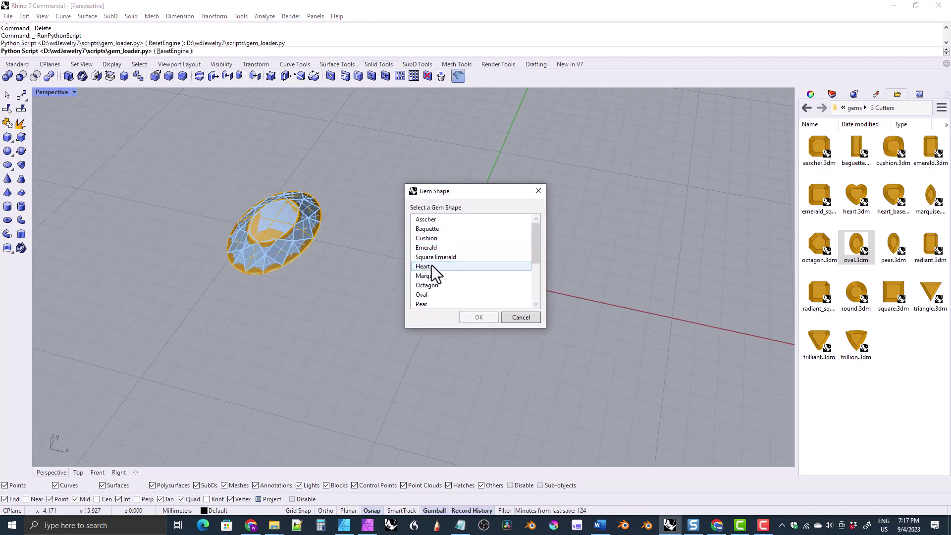
{"action": "double_click", "coordinate": [425, 294]}
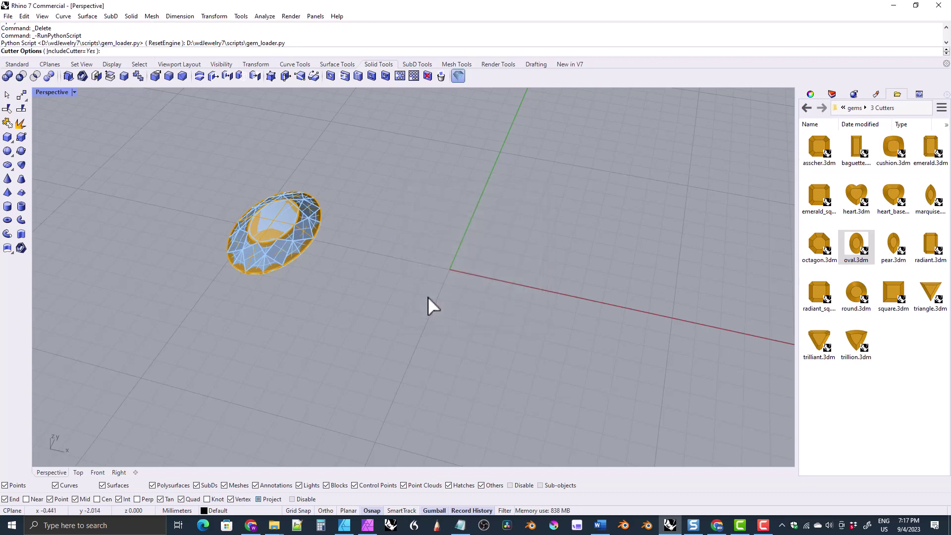
{"action": "key", "text": "Return"}
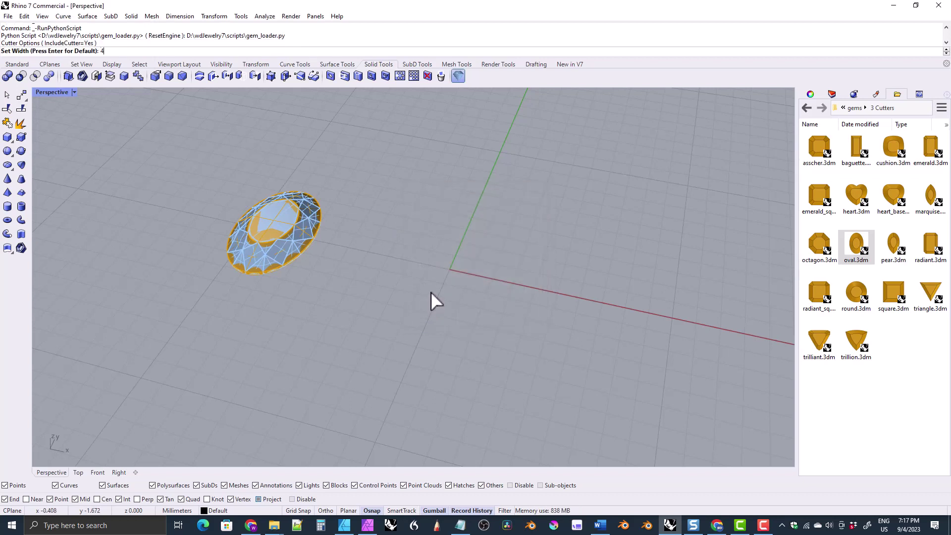
- Size the new oval gem with width 4, length 6.3 and height 2.5
{"action": "type", "text": "4"}
{"action": "key", "text": "Return"}
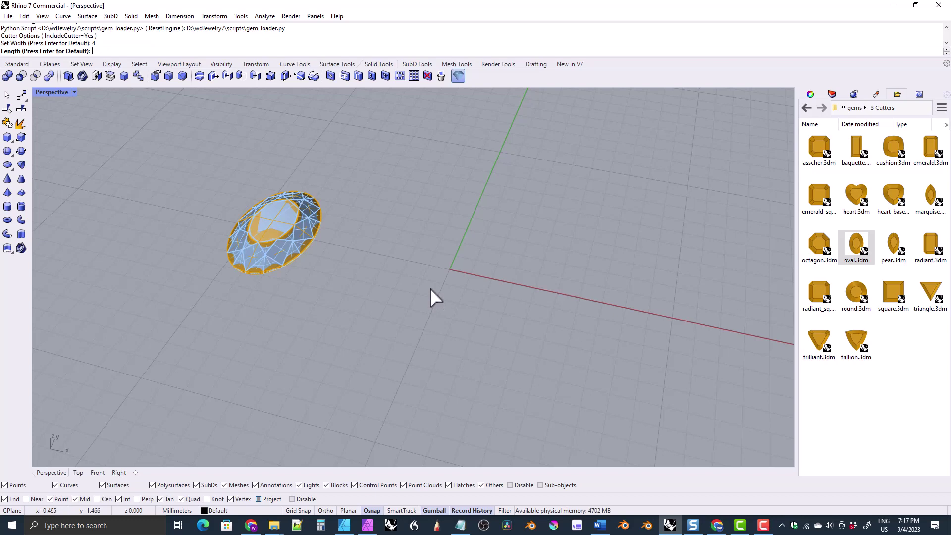
{"action": "type", "text": "6.3"}
{"action": "key", "text": "Return"}
{"action": "type", "text": "2.5"}
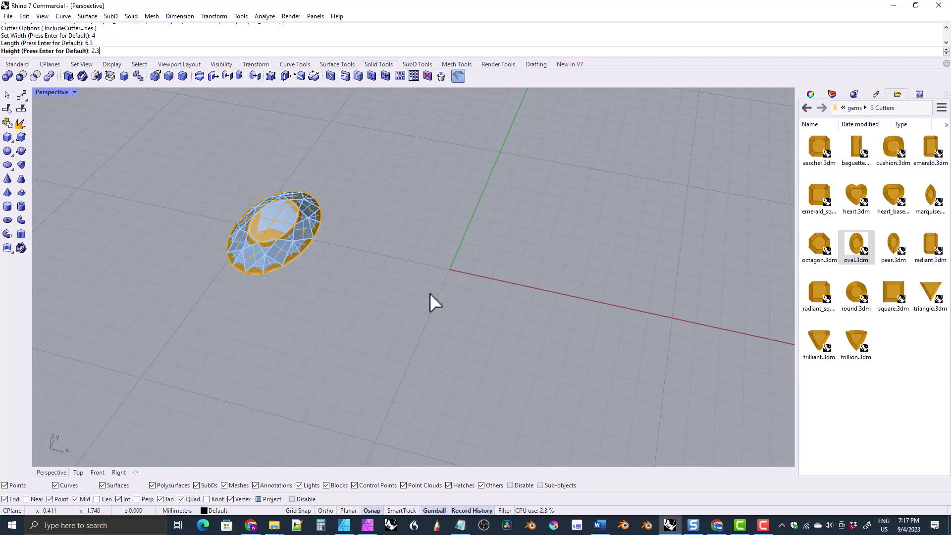
{"action": "key", "text": "Return"}
{"action": "left_click", "coordinate": [363, 303]}
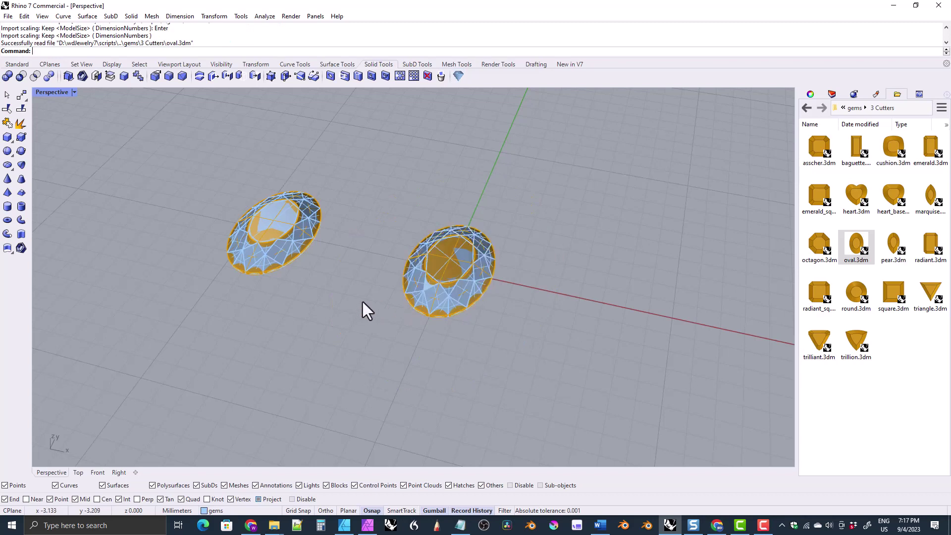
{"action": "right_click_drag", "start_coordinate": [362, 303], "coordinate": [391, 342]}
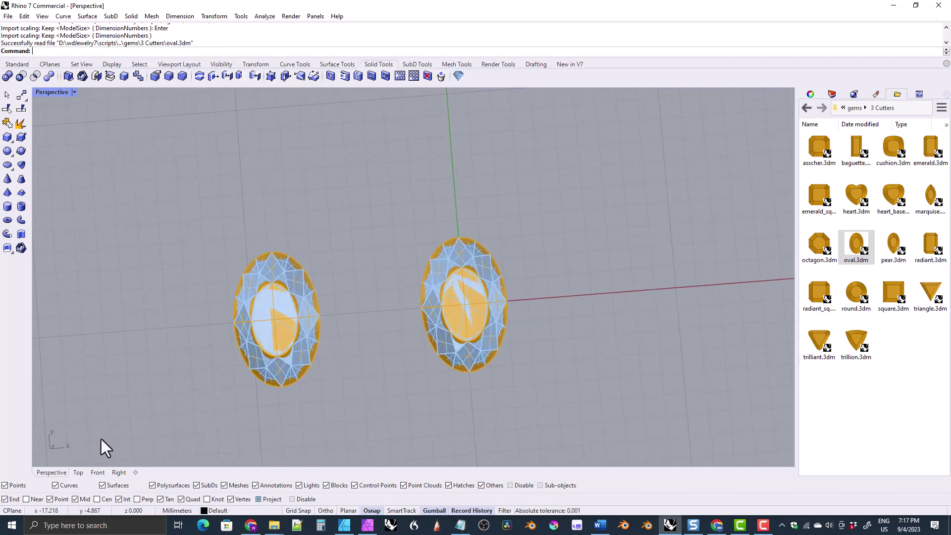
- In Top view, draw two lines along the right oval's top and bottom edges
{"action": "left_click", "coordinate": [78, 472]}
{"action": "type", "text": "l"}
{"action": "key", "text": "Return"}
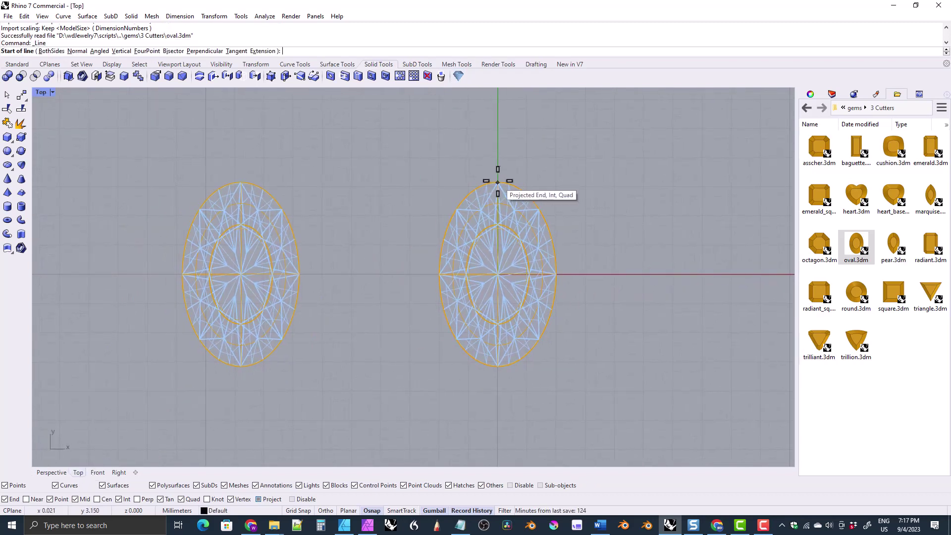
{"action": "left_click", "coordinate": [497, 183]}
{"action": "left_click", "coordinate": [131, 182]}
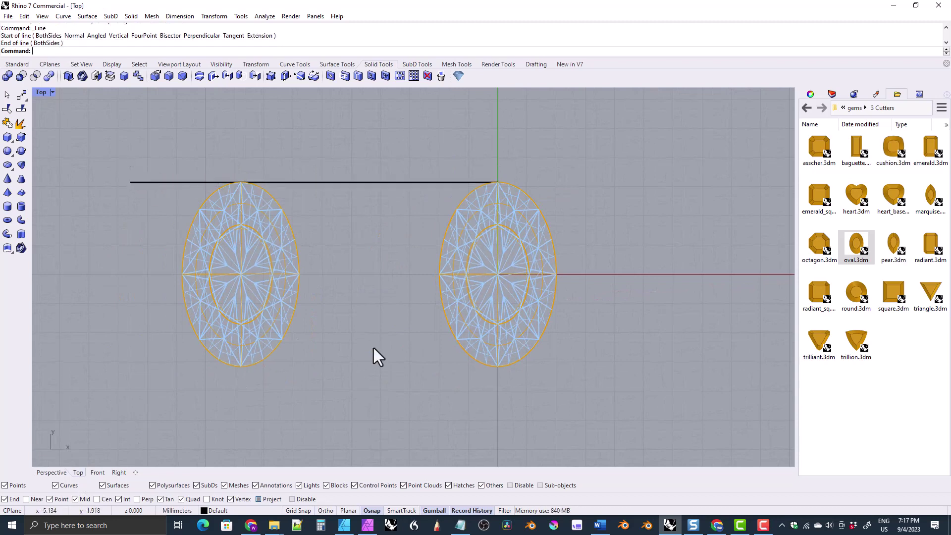
{"action": "key", "text": "Return"}
{"action": "left_click", "coordinate": [497, 367]}
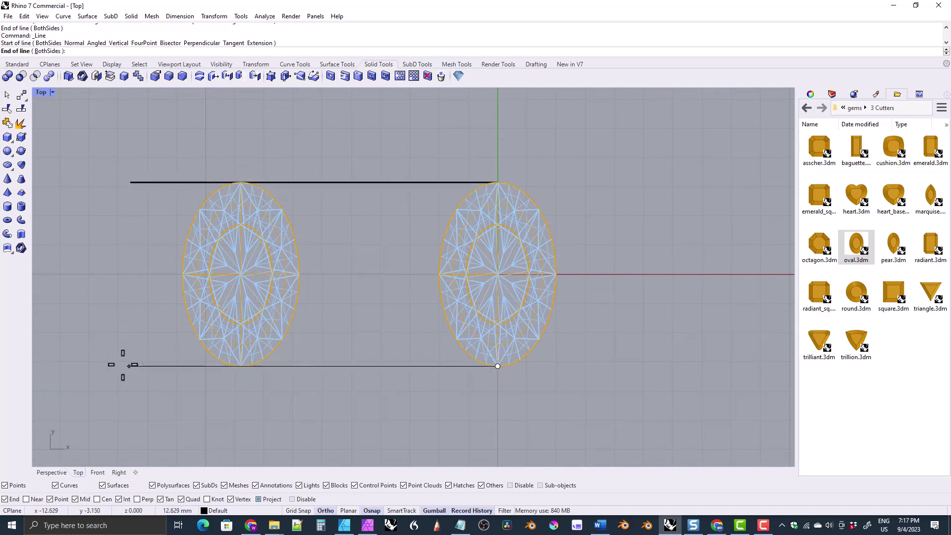
{"action": "left_click", "coordinate": [119, 367]}
{"action": "right_click_drag", "start_coordinate": [318, 275], "coordinate": [361, 257]}
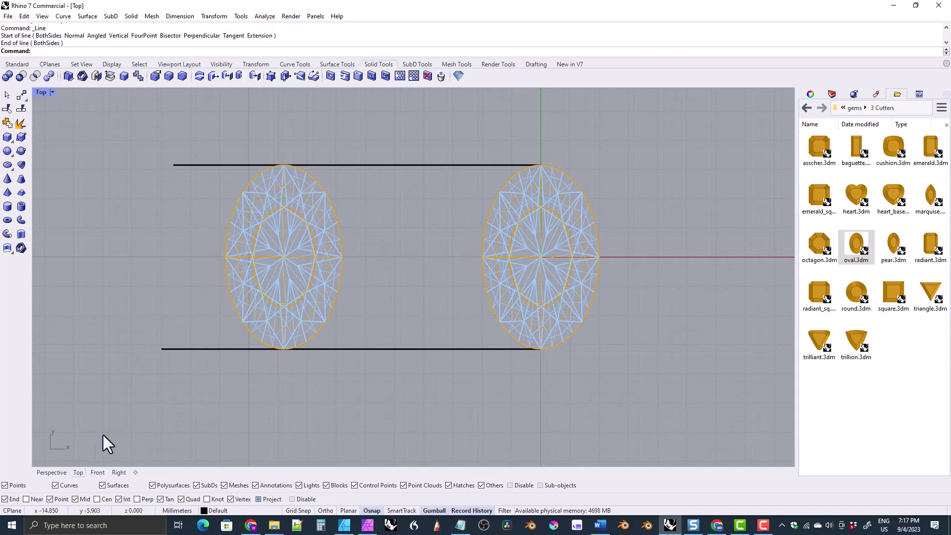
- In Front view, draw horizontal lines level with the right gem's bottom and top points
{"action": "left_click", "coordinate": [97, 471]}
{"action": "key", "text": "Return"}
{"action": "left_click", "coordinate": [508, 282]}
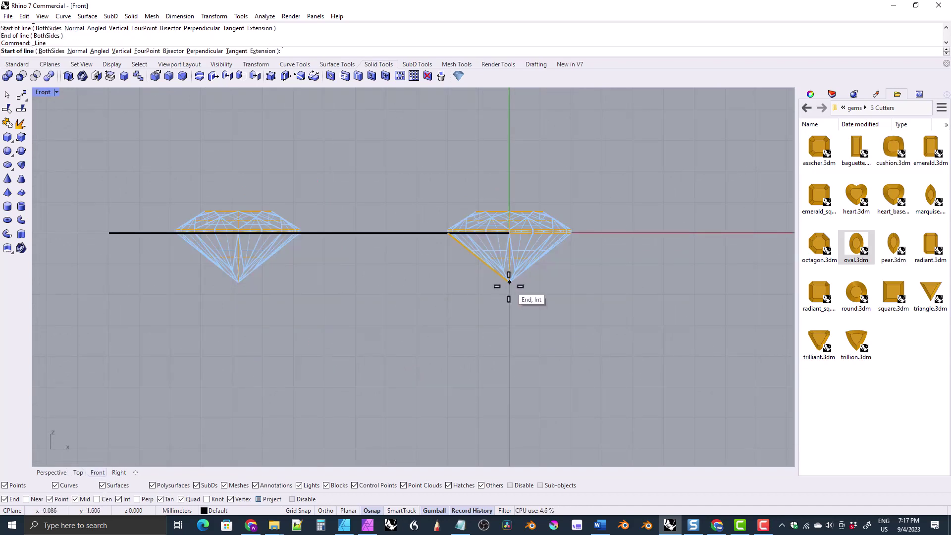
{"action": "left_click", "coordinate": [73, 282]}
{"action": "key", "text": "Return"}
{"action": "left_click", "coordinate": [509, 211]}
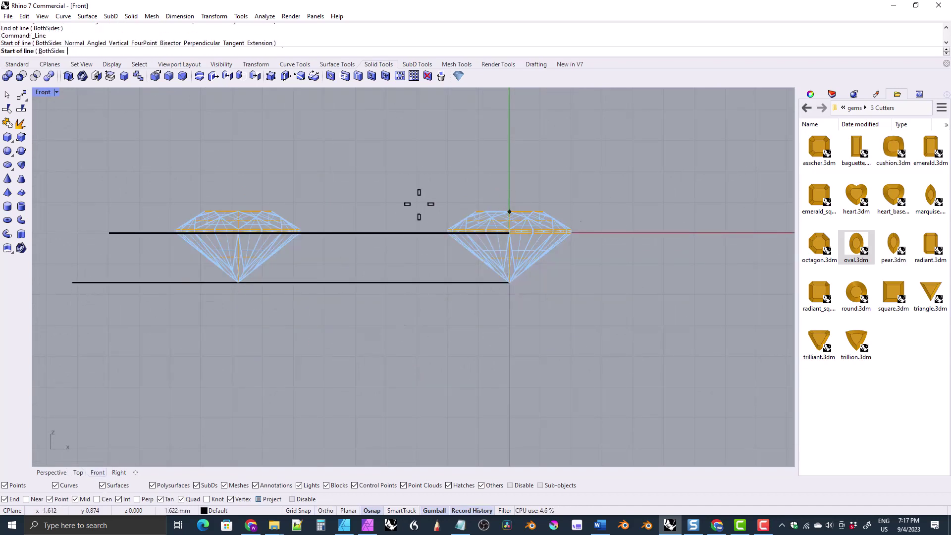
{"action": "left_click", "coordinate": [79, 212]}
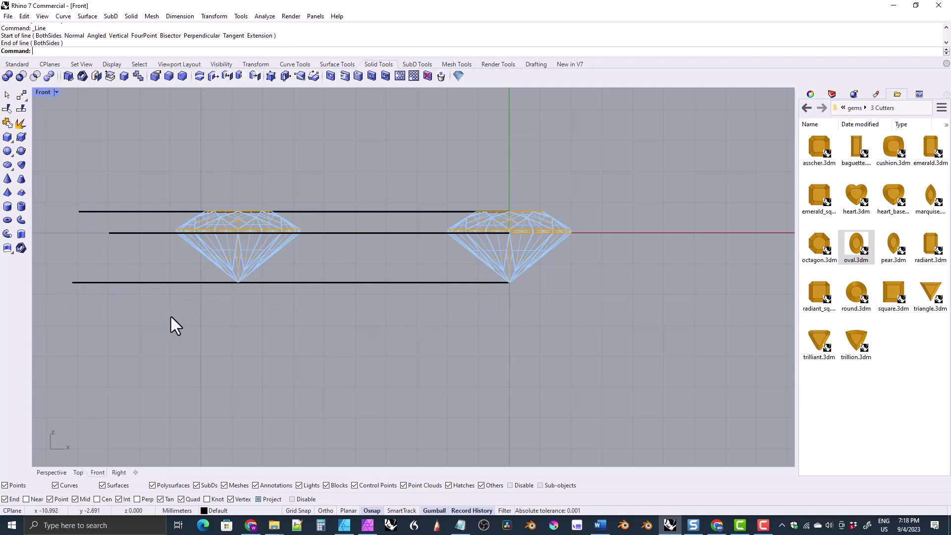
- Window-select and delete the lines with the left gem, then the right gem
{"action": "left_click_drag", "start_coordinate": [310, 321], "coordinate": [154, 201]}
{"action": "key", "text": "Delete"}
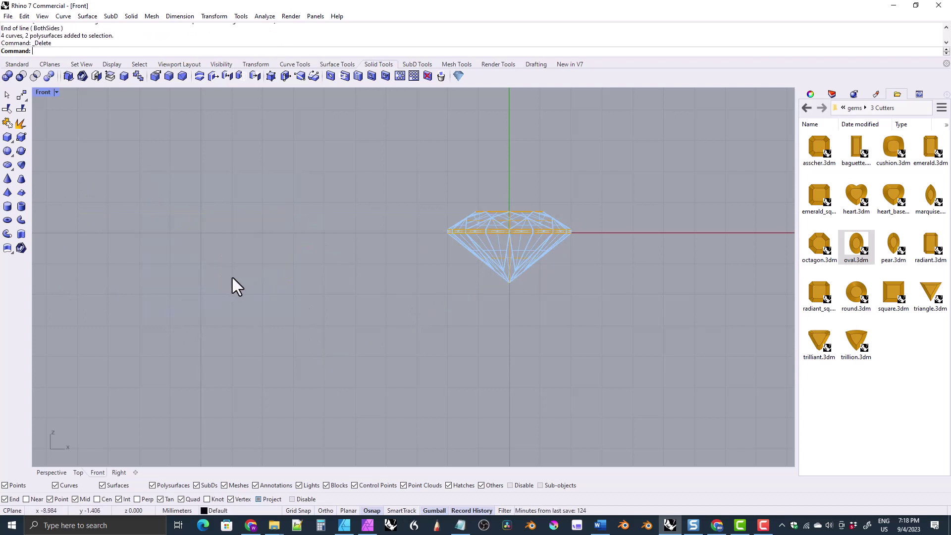
{"action": "left_click_drag", "start_coordinate": [548, 284], "coordinate": [412, 182]}
{"action": "key", "text": "Delete"}
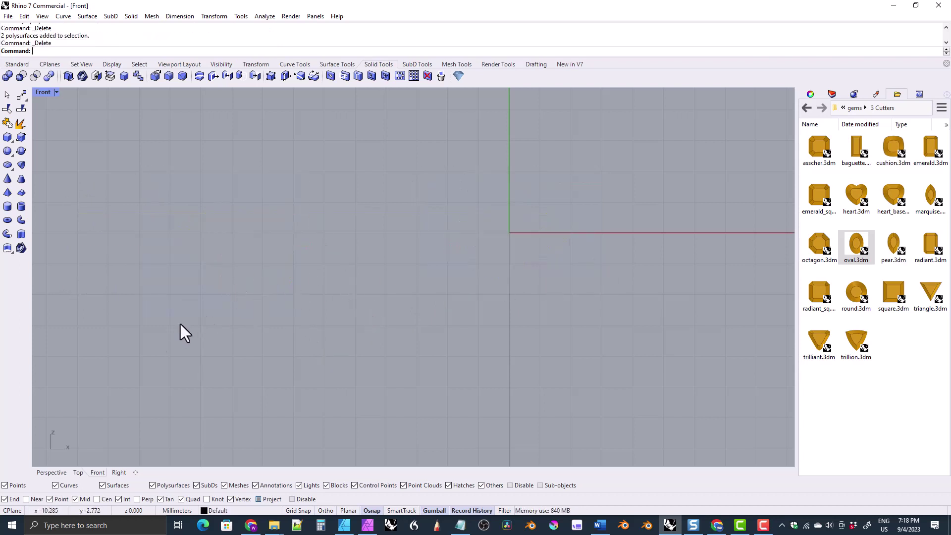
{"action": "left_click", "coordinate": [51, 472]}
- Run RunPythonScript and pick gem_loader.py to start the gem loader
{"action": "right_click_drag", "start_coordinate": [272, 396], "coordinate": [386, 296]}
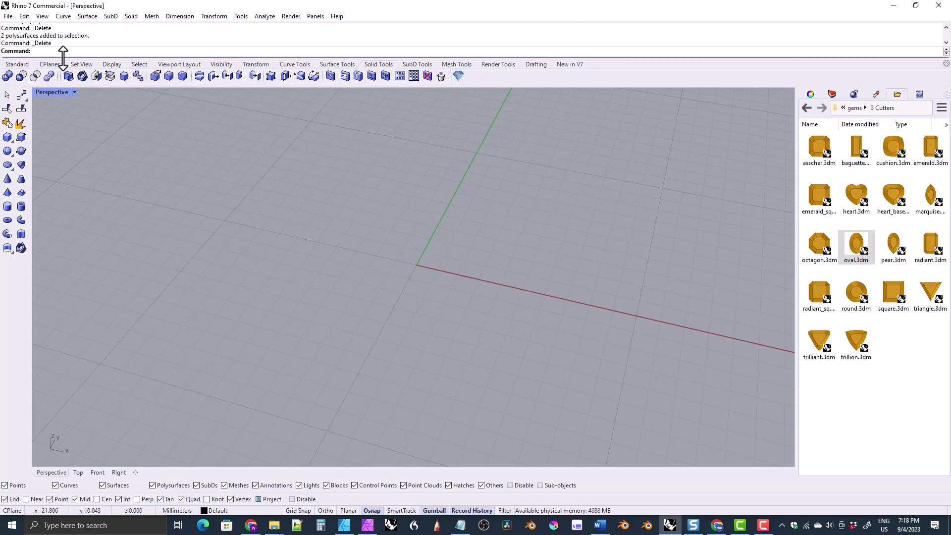
{"action": "type", "text": "RunPythonScr"}
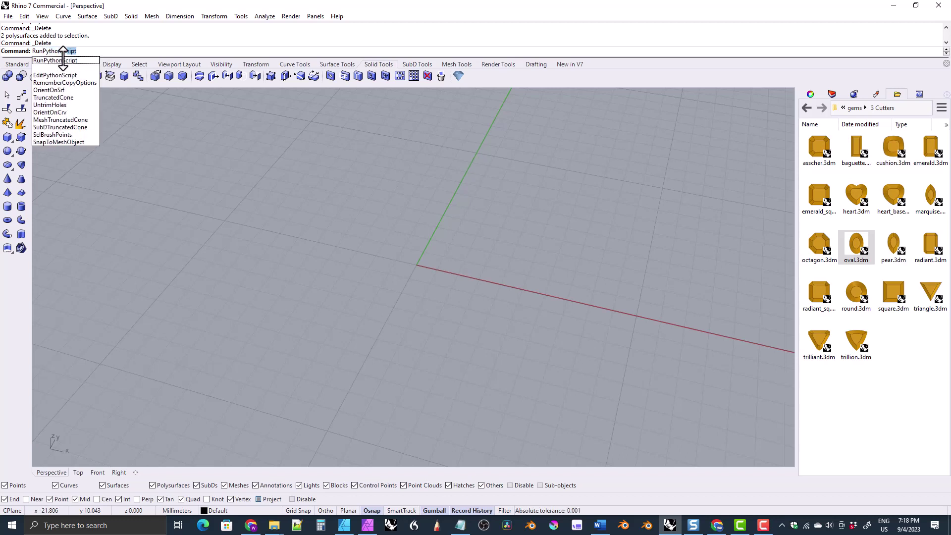
{"action": "type", "text": "ipt"}
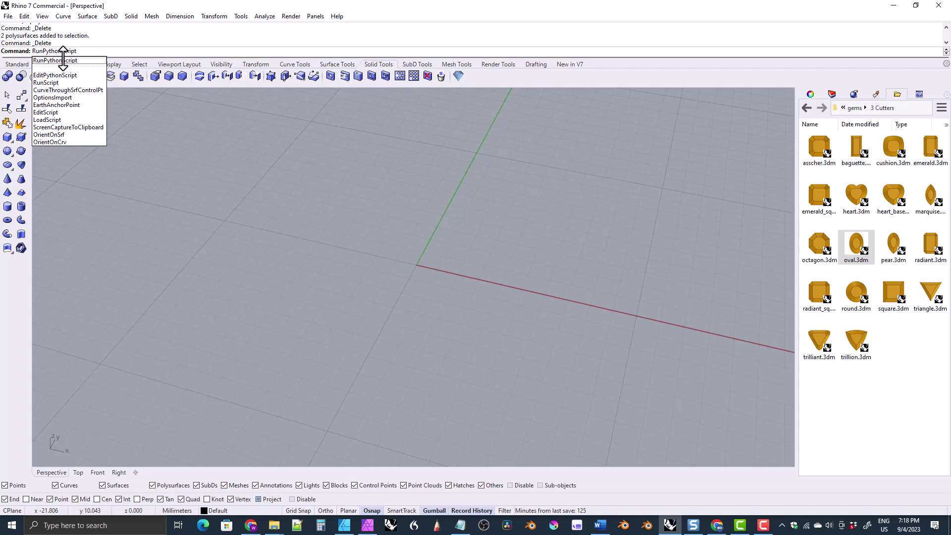
{"action": "key", "text": "Return"}
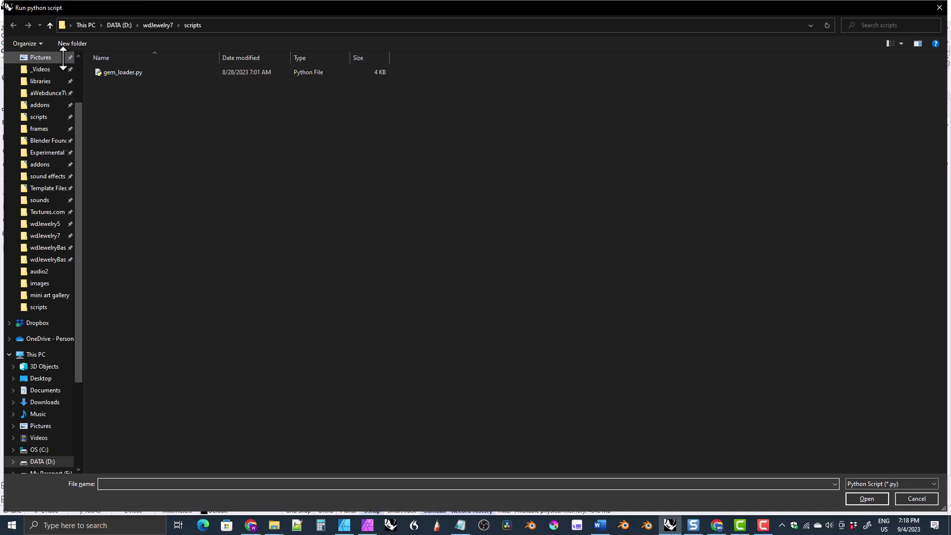
{"action": "double_click", "coordinate": [129, 74]}
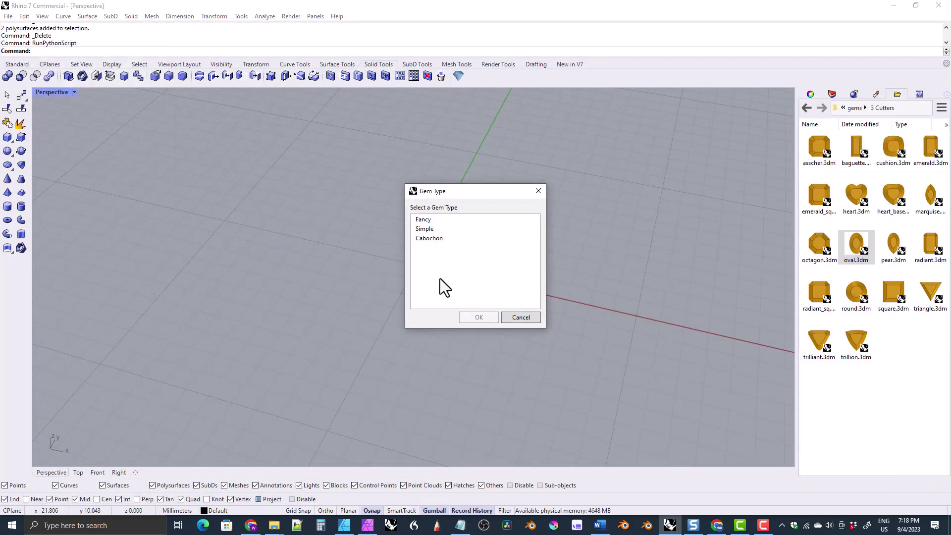
- Cancel the Gem Type prompt, then switch to Standard and back to Solid Tools
{"action": "left_click", "coordinate": [516, 317]}
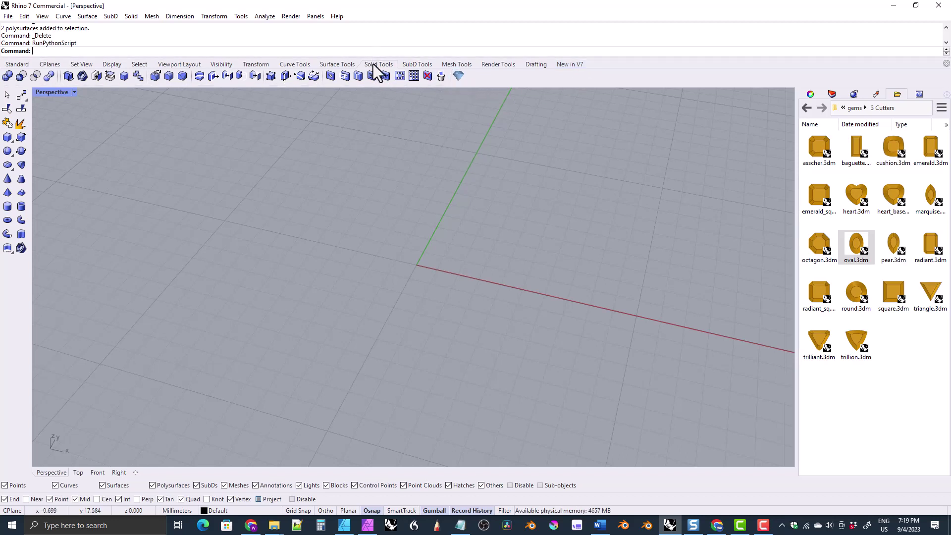
{"action": "left_click", "coordinate": [15, 66]}
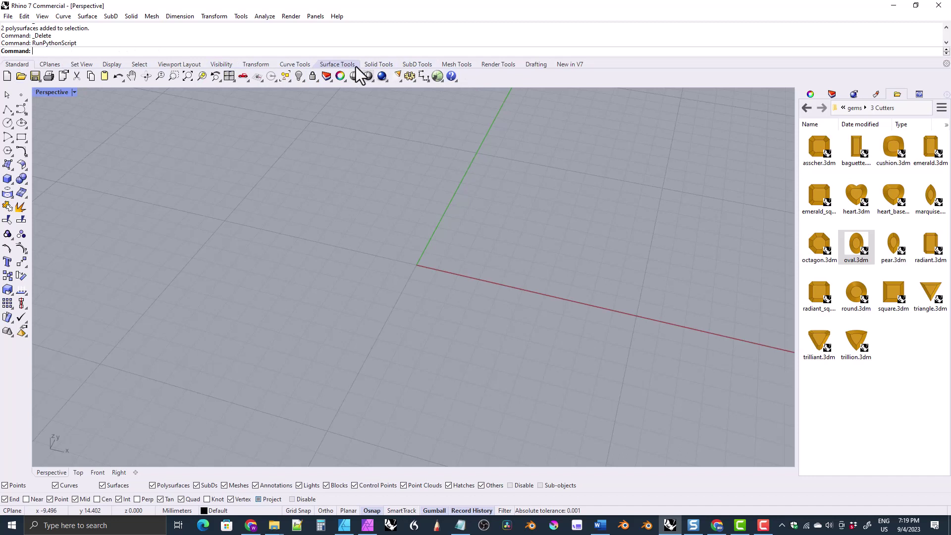
{"action": "left_click", "coordinate": [379, 63]}
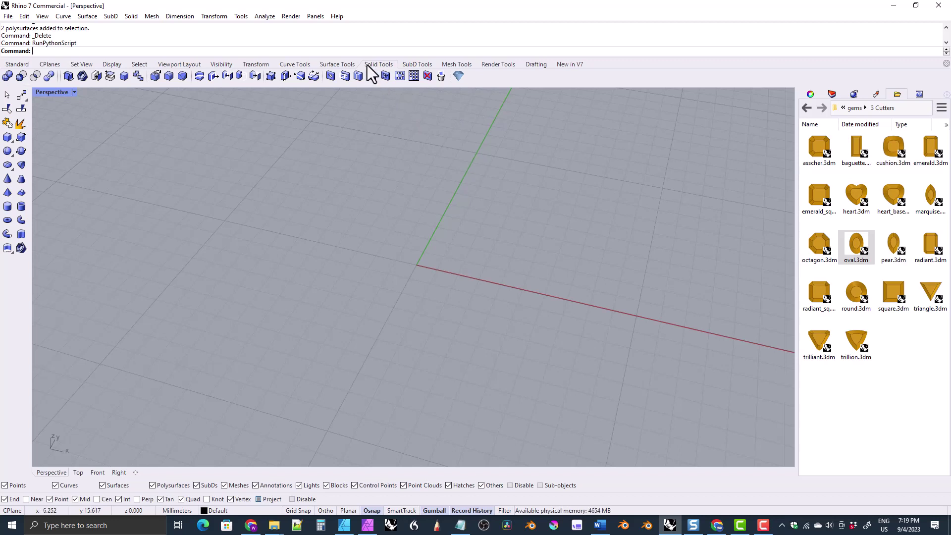
- Add a New Separator after the diamond icon on the Solid Tools toolbar
{"action": "right_click", "coordinate": [503, 76]}
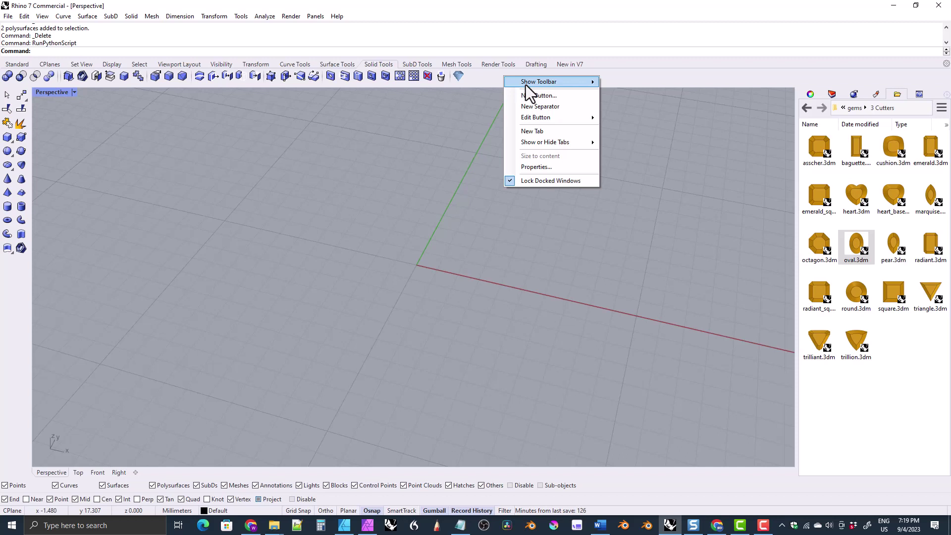
{"action": "left_click", "coordinate": [538, 110]}
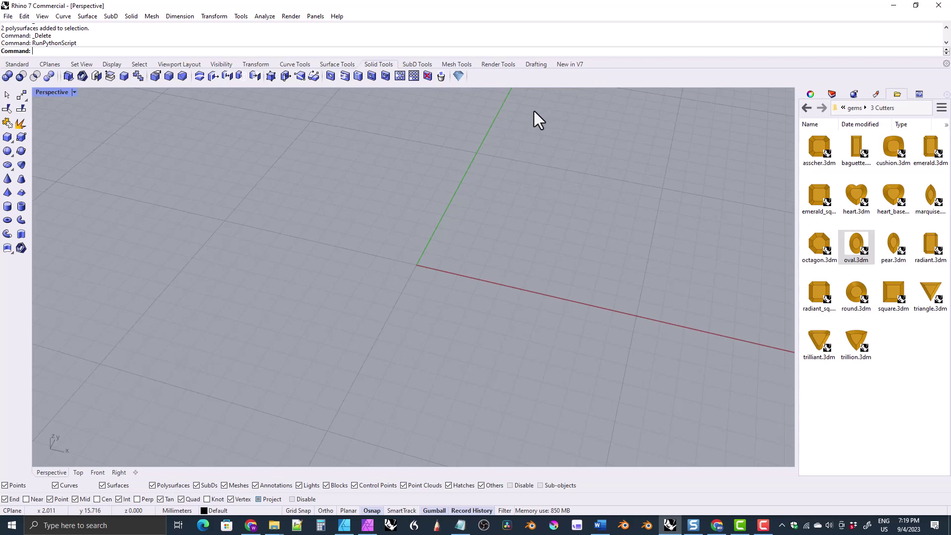
{"action": "right_click", "coordinate": [494, 79]}
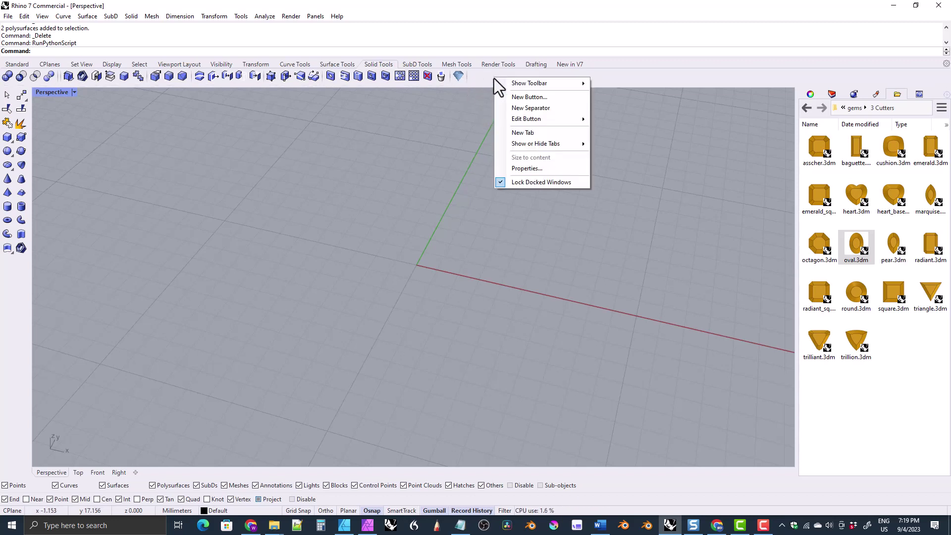
{"action": "left_click", "coordinate": [513, 105]}
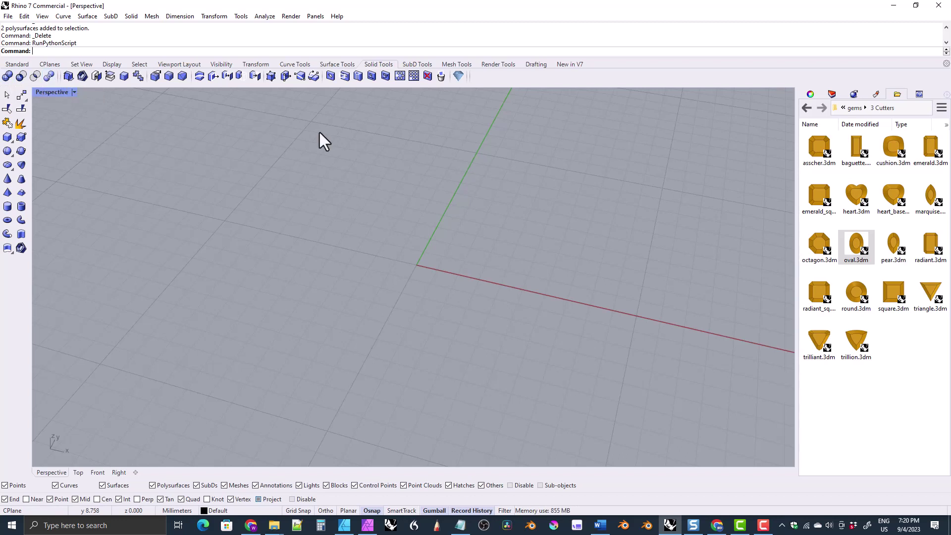
- Create a new Solid Tools toolbar button and open its image editor
{"action": "right_click", "coordinate": [487, 82]}
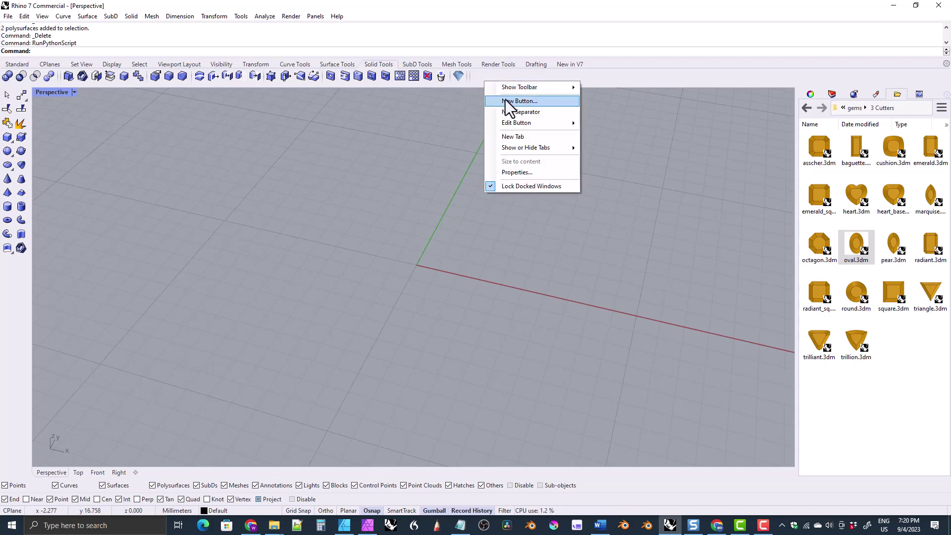
{"action": "key", "text": "Escape"}
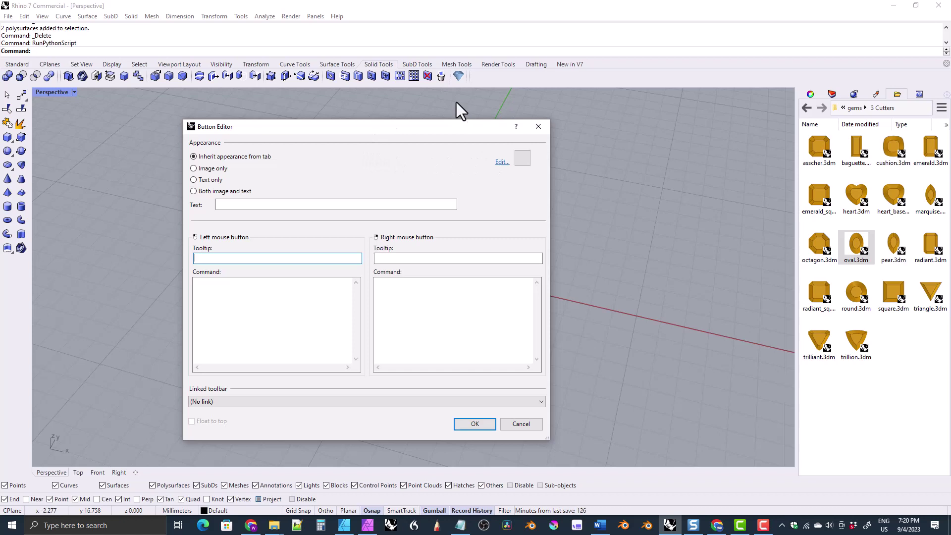
{"action": "left_click", "coordinate": [502, 163]}
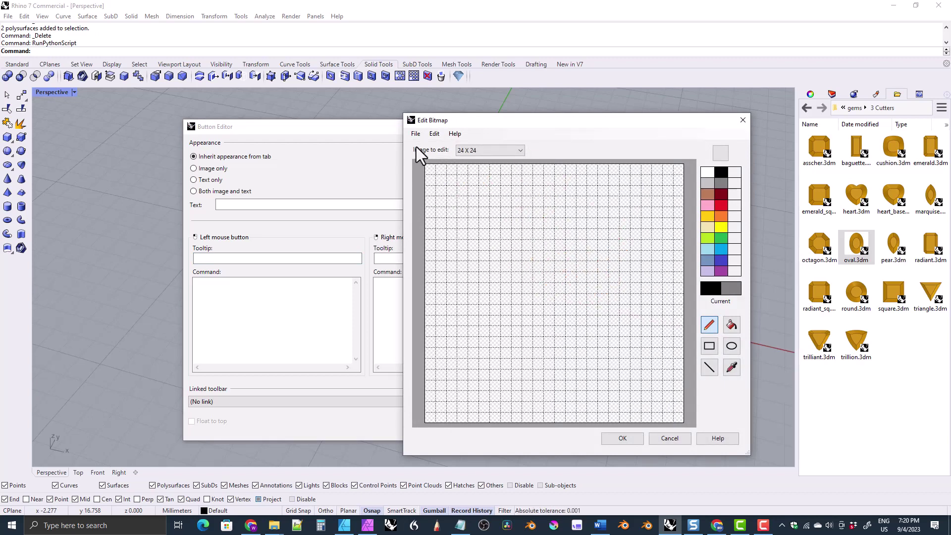
- Import D:\wdJewelry7\images\gem icon.png as a fitted bitmap and accept it
{"action": "left_click", "coordinate": [416, 132]}
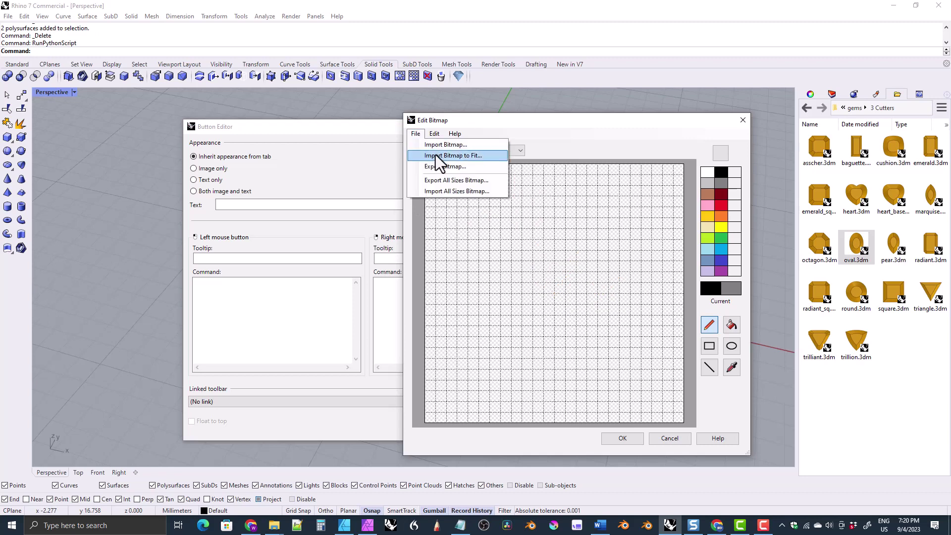
{"action": "left_click", "coordinate": [435, 154]}
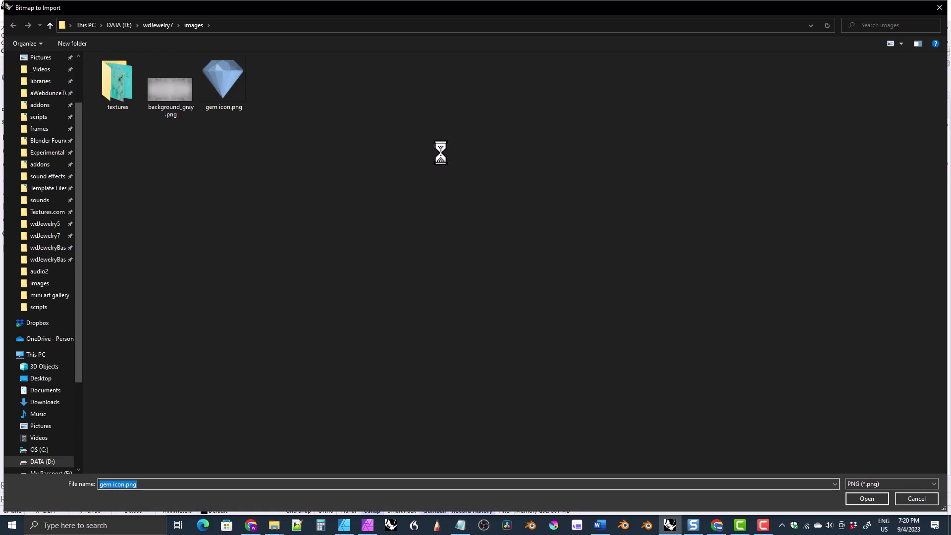
{"action": "left_click", "coordinate": [119, 25]}
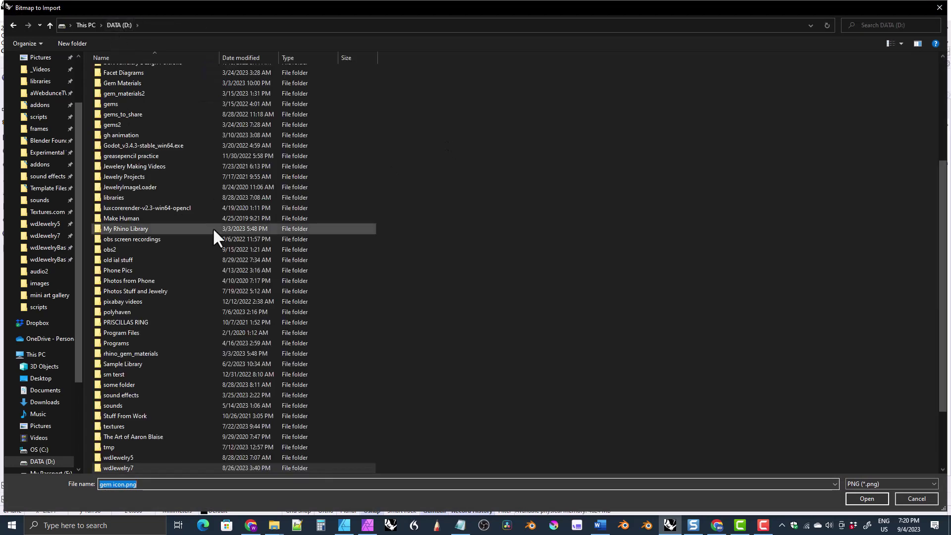
{"action": "scroll", "coordinate": [196, 334], "scroll_direction": "down", "scroll_amount": 2}
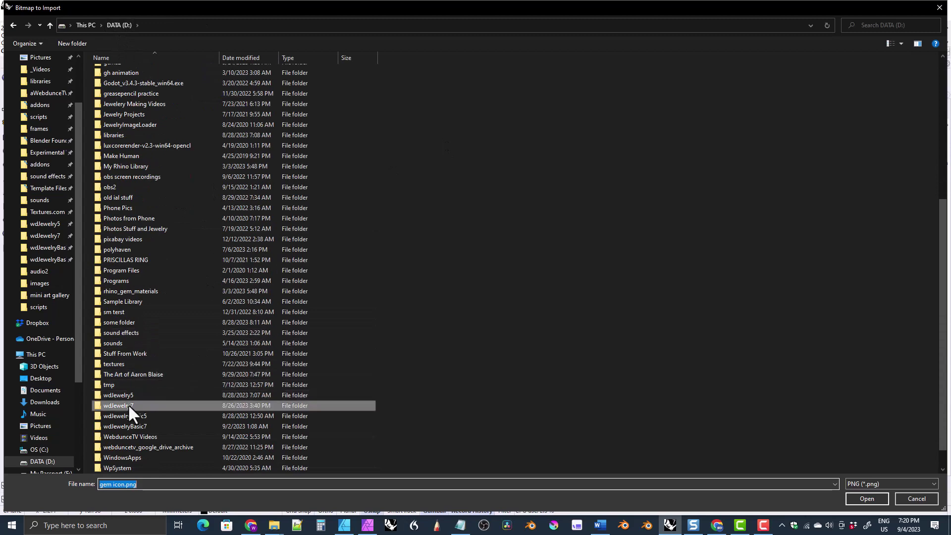
{"action": "double_click", "coordinate": [119, 406]}
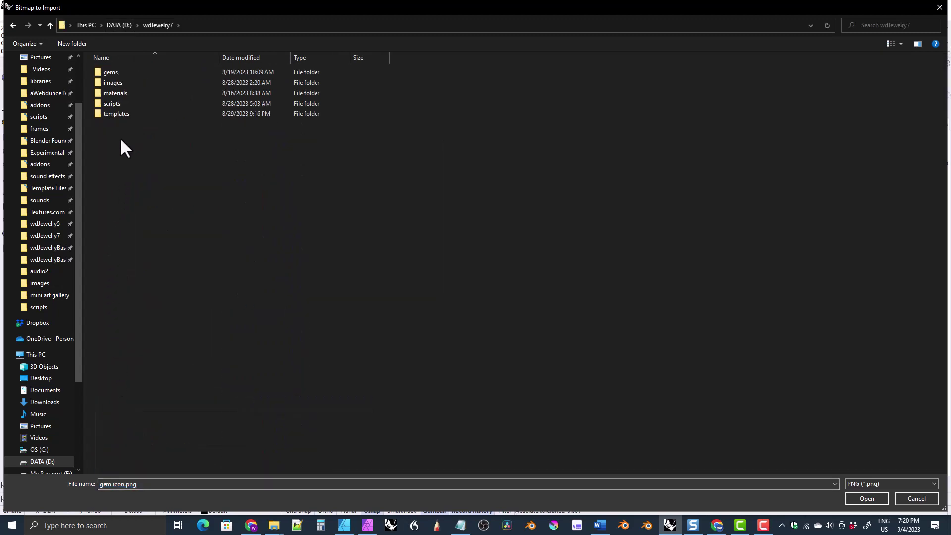
{"action": "double_click", "coordinate": [105, 81]}
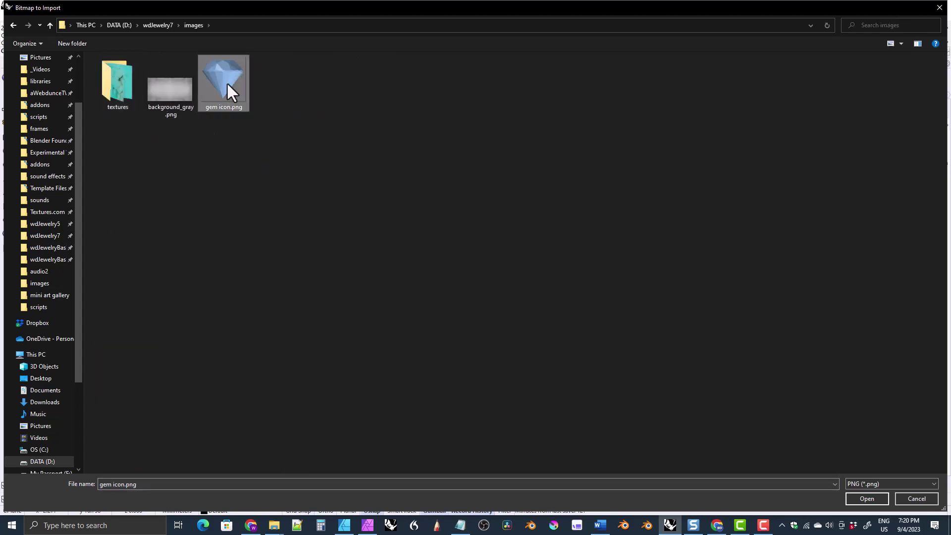
{"action": "left_click", "coordinate": [872, 496]}
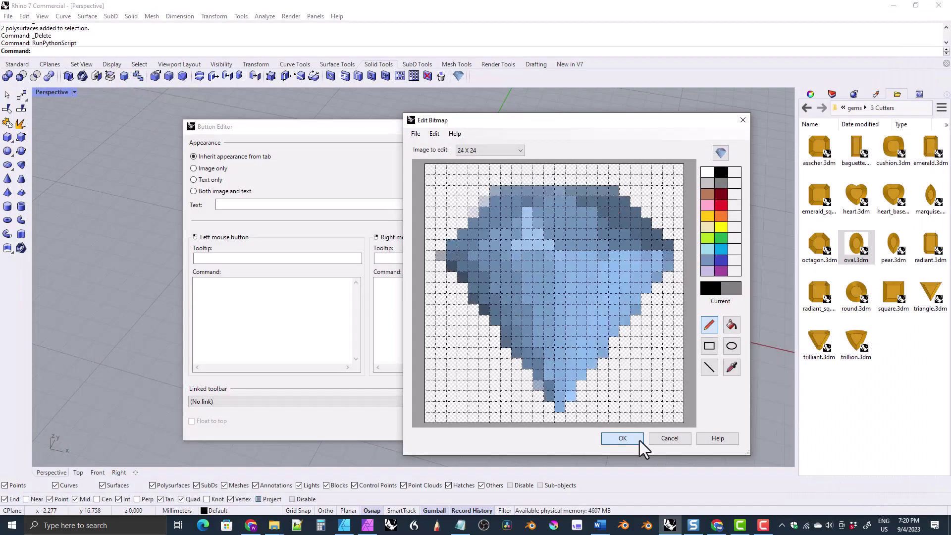
{"action": "left_click", "coordinate": [622, 438]}
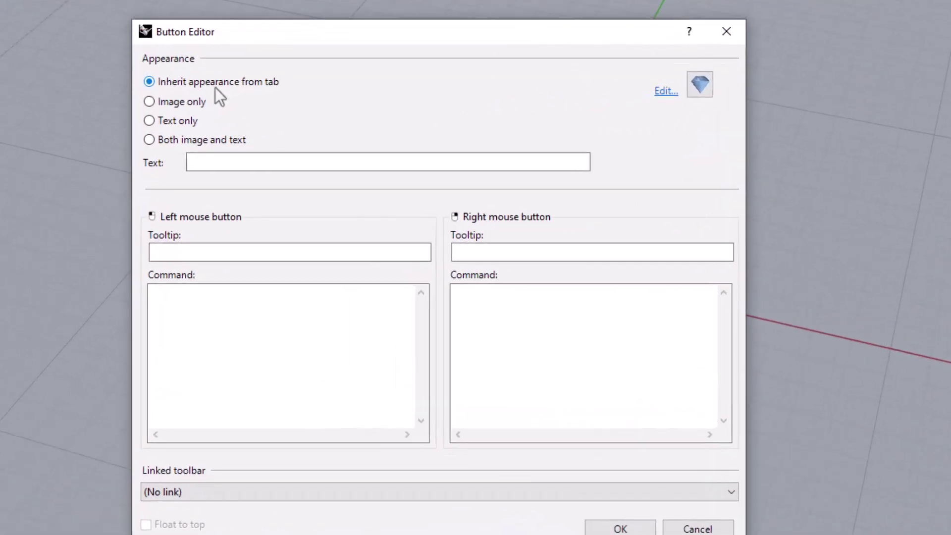
- Set the button Text and Tooltip to 'Gem Loader' and its left command to RunPythonScript
{"action": "left_click", "coordinate": [232, 202]}
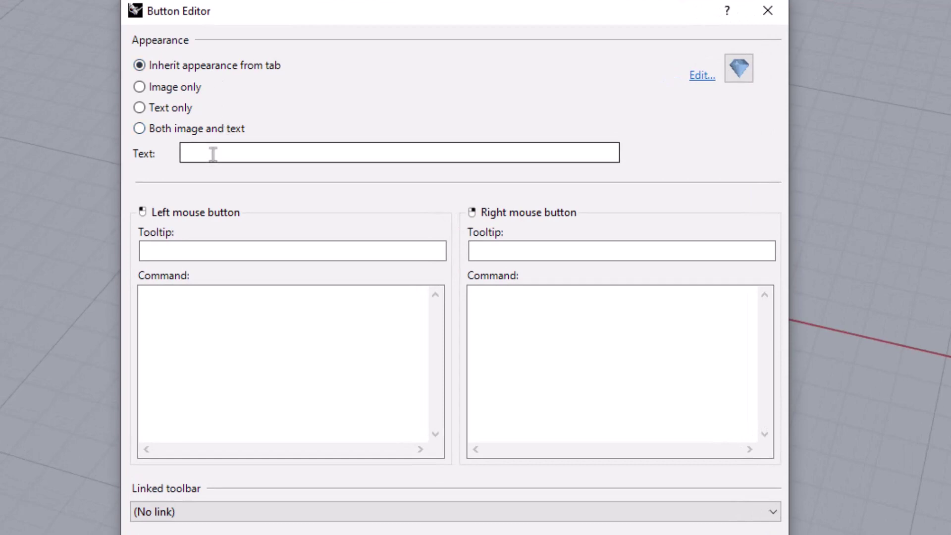
{"action": "left_click", "coordinate": [213, 154]}
{"action": "type", "text": "Gem"}
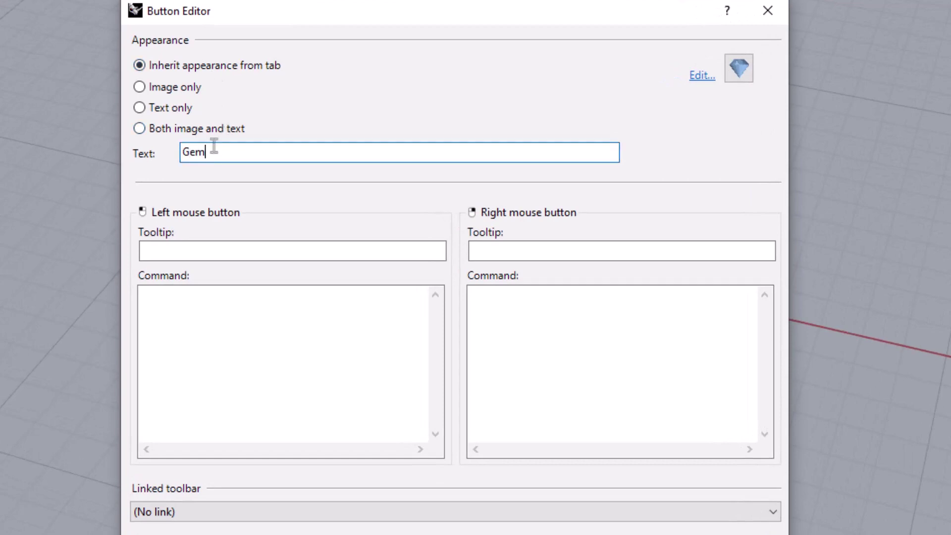
{"action": "type", "text": " Loader"}
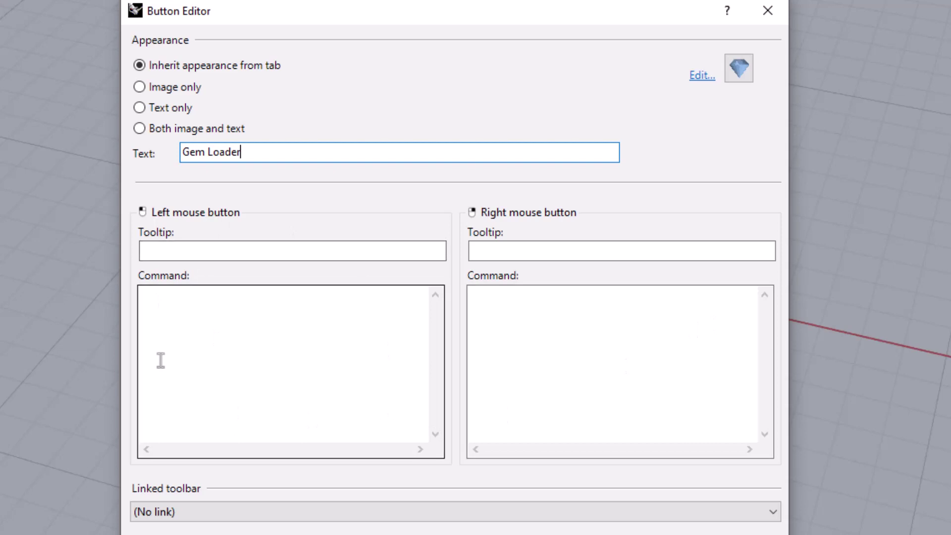
{"action": "left_click", "coordinate": [177, 249]}
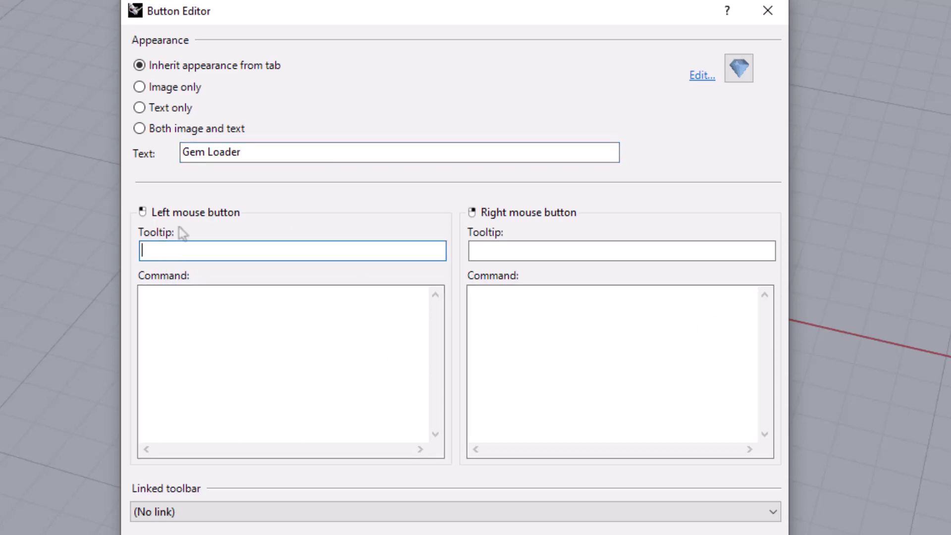
{"action": "type", "text": "Gem Loader"}
{"action": "left_click", "coordinate": [147, 304]}
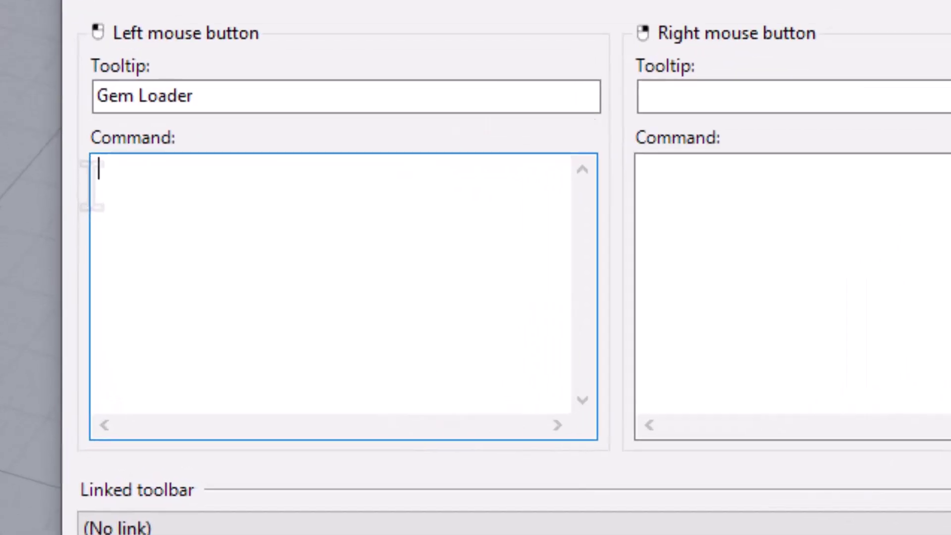
{"action": "type", "text": "RunPy"}
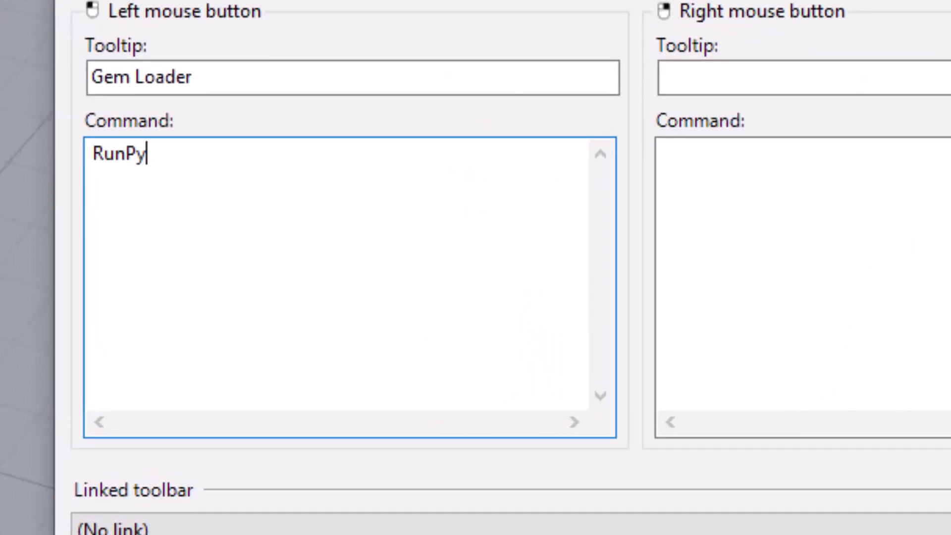
{"action": "type", "text": "thonScrip"}
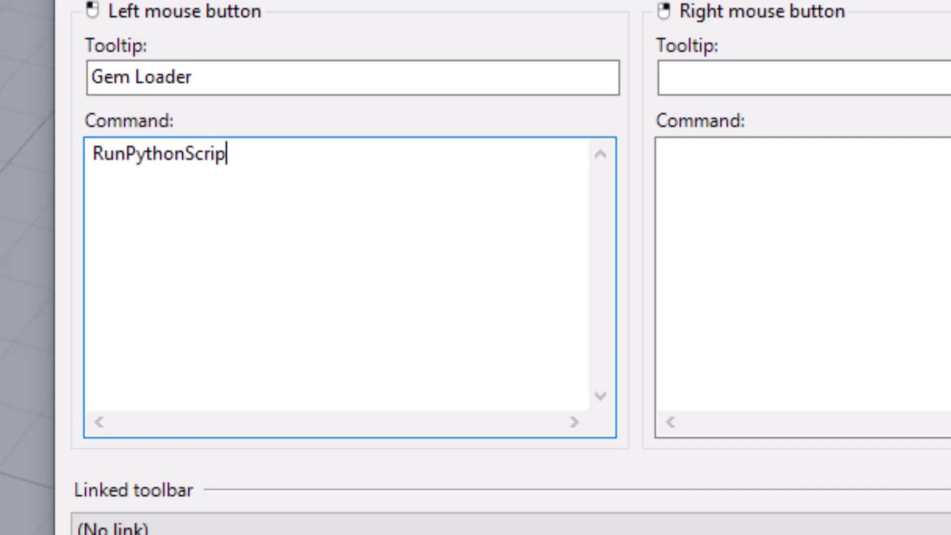
{"action": "type", "text": "t"}
{"action": "left_click", "coordinate": [93, 153]}
- Replace the left-click command text with _-RunPythonScript
{"action": "key", "text": "shift+End"}
{"action": "key", "text": "Delete"}
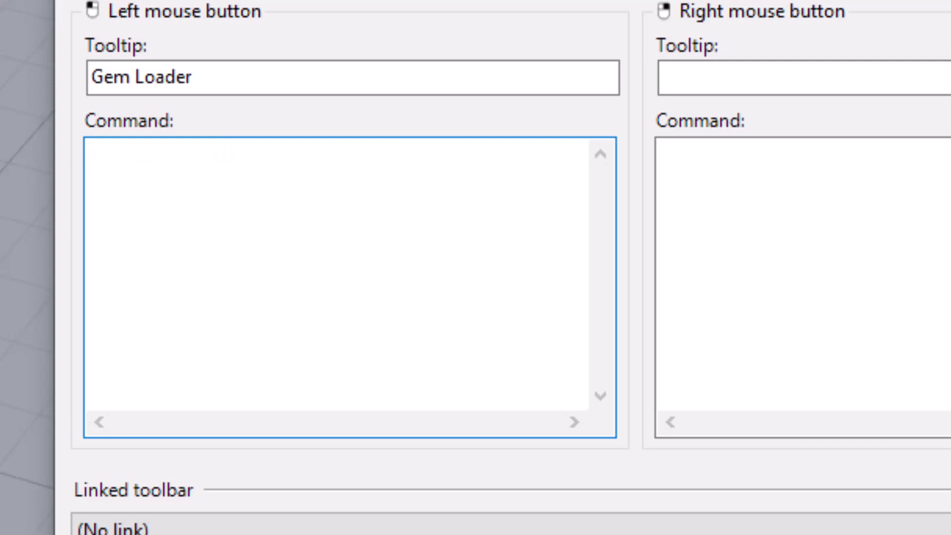
{"action": "type", "text": "_"}
{"action": "type", "text": "-"}
{"action": "type", "text": "RunPy"}
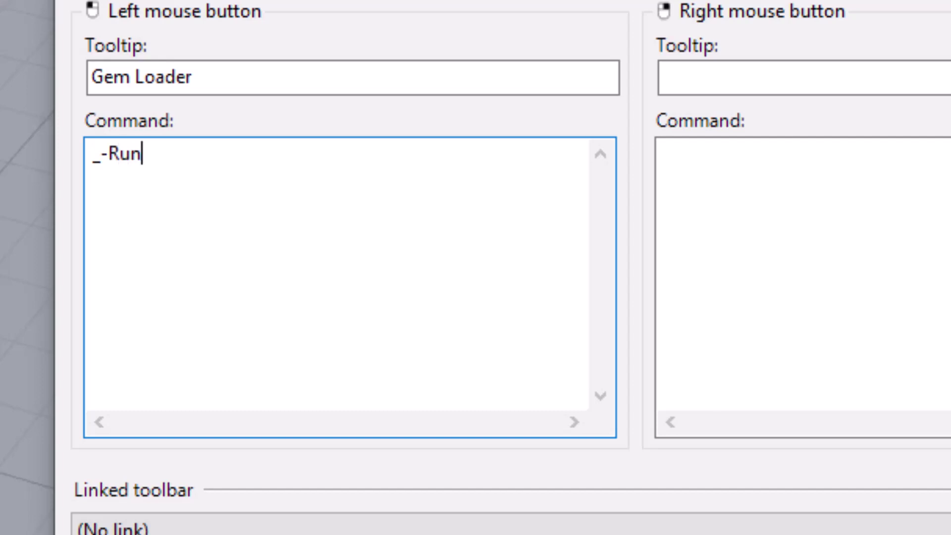
{"action": "type", "text": "thonScript"}
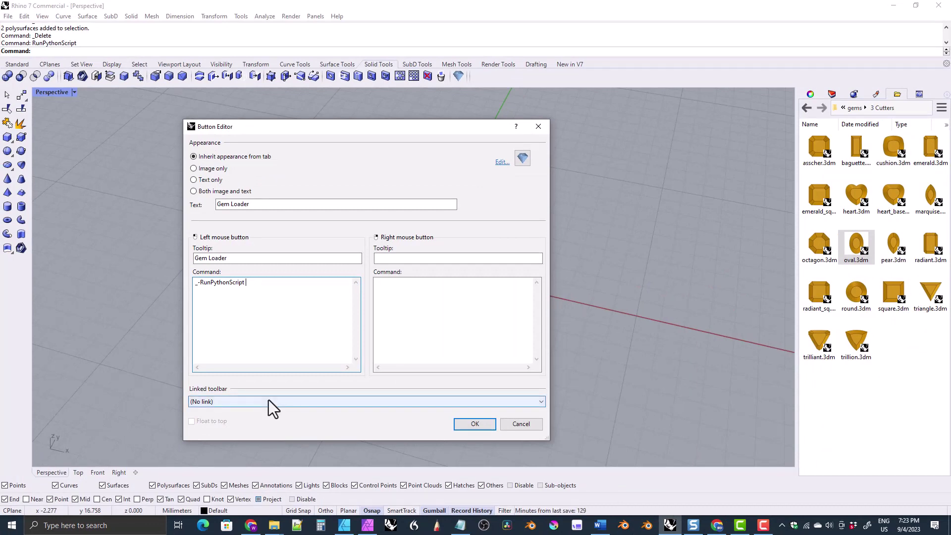
- In File Explorer, open D:\wdJewelry7\scripts and copy its folder address
{"action": "left_click", "coordinate": [274, 526]}
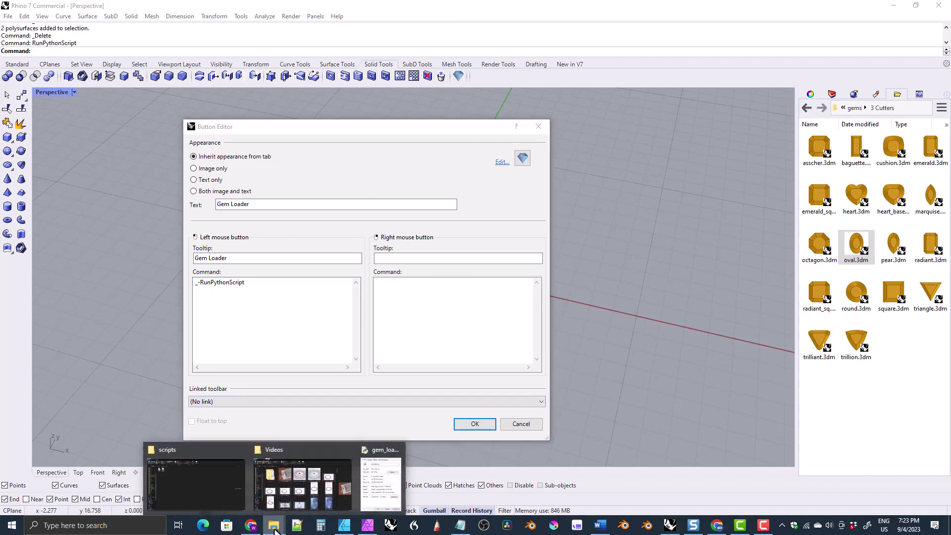
{"action": "left_click", "coordinate": [180, 489]}
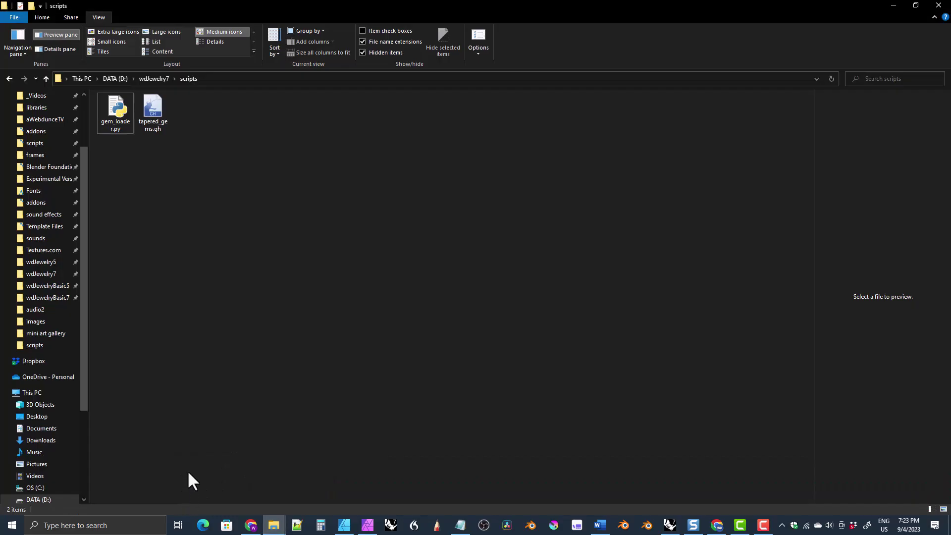
{"action": "left_click", "coordinate": [44, 498]}
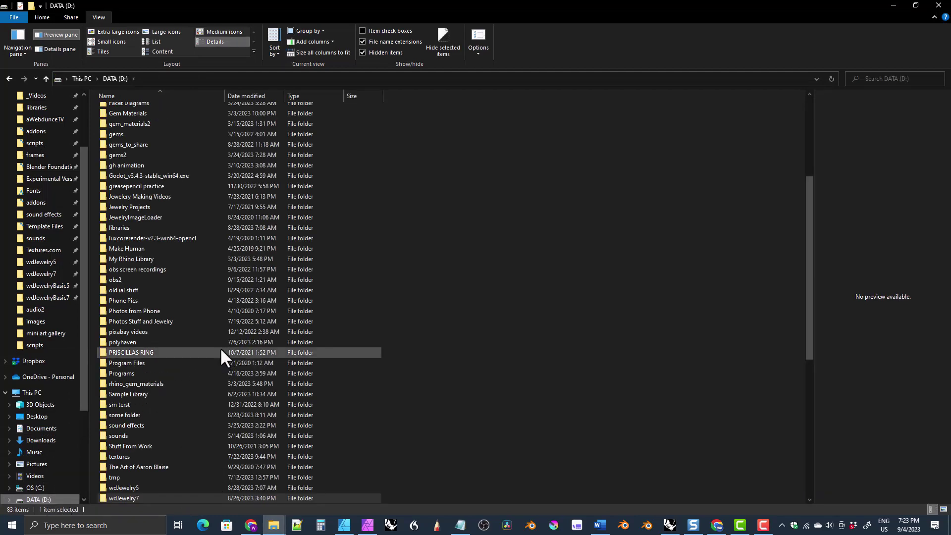
{"action": "left_click_drag", "start_coordinate": [808, 275], "coordinate": [810, 382]}
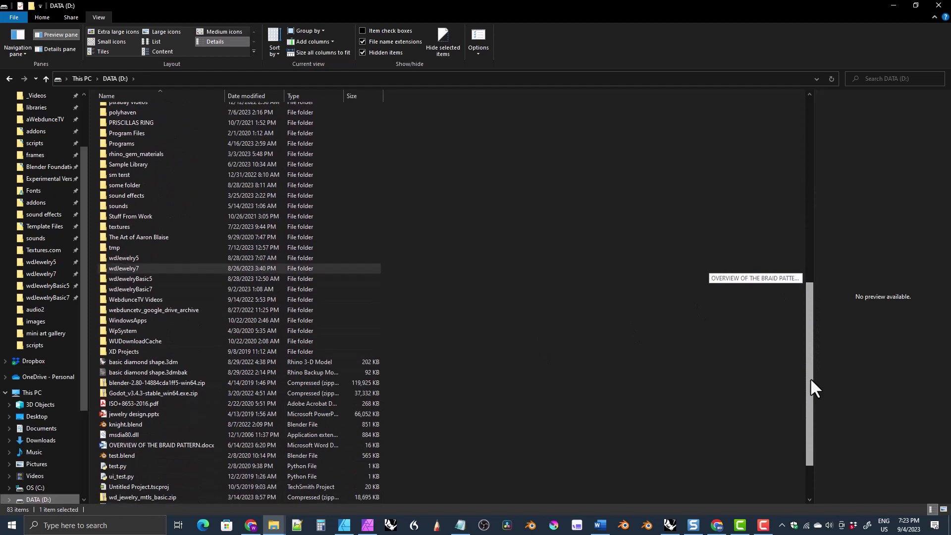
{"action": "double_click", "coordinate": [112, 270]}
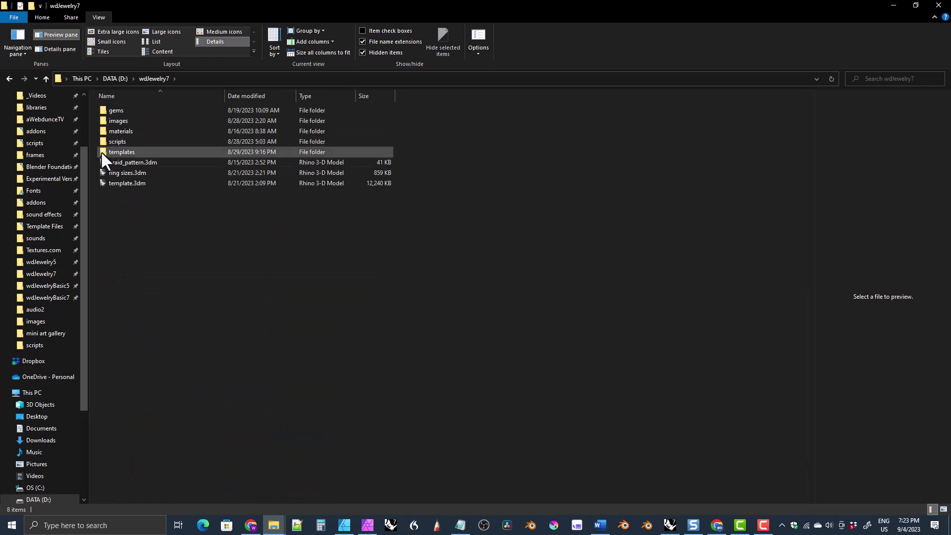
{"action": "left_click", "coordinate": [103, 142]}
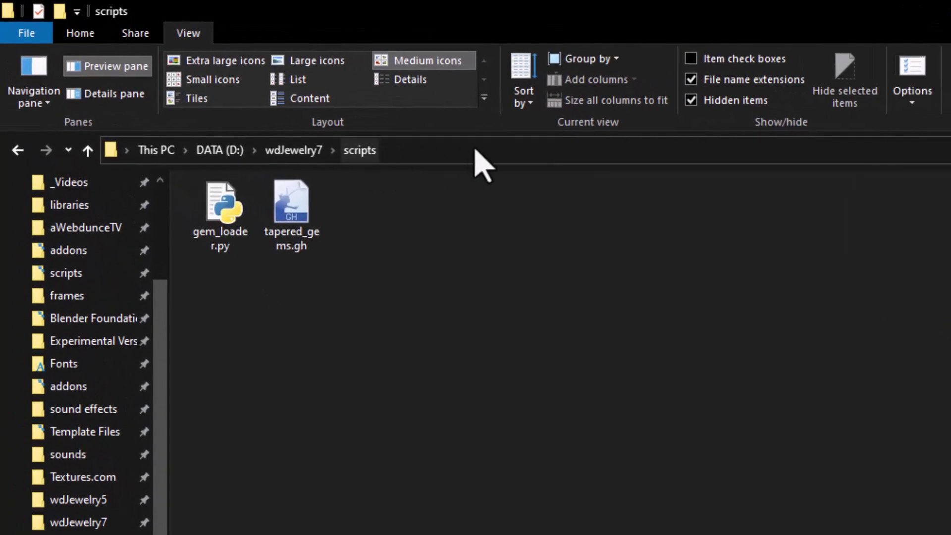
{"action": "right_click", "coordinate": [436, 150]}
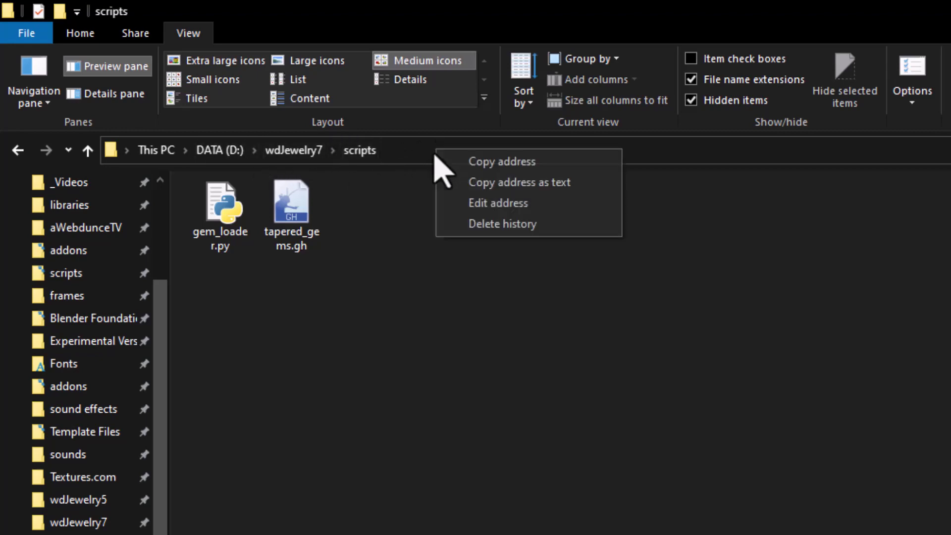
{"action": "left_click", "coordinate": [494, 161]}
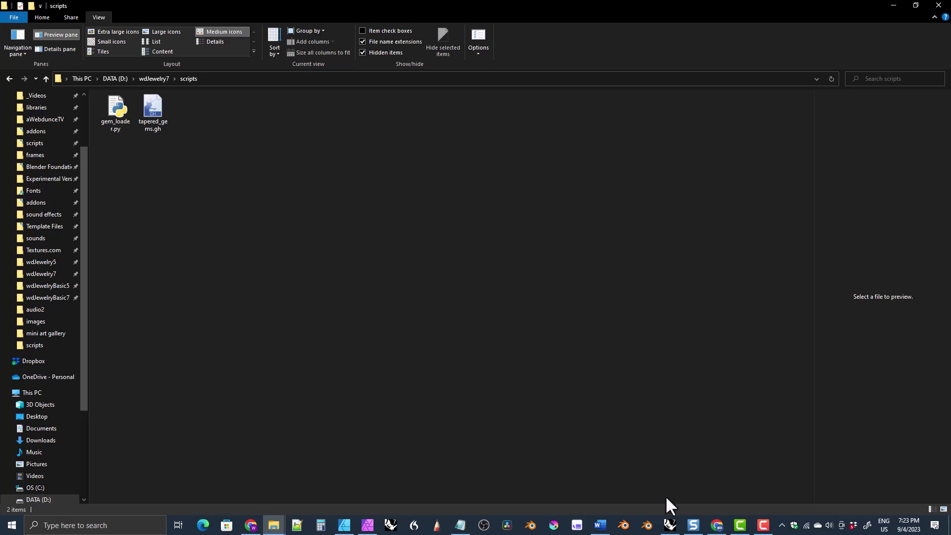
- Complete the button command as _-RunPythonScript D:\wdJewelry7\scripts\gem_loader.py and save the Gem Loader button
{"action": "left_click", "coordinate": [669, 524]}
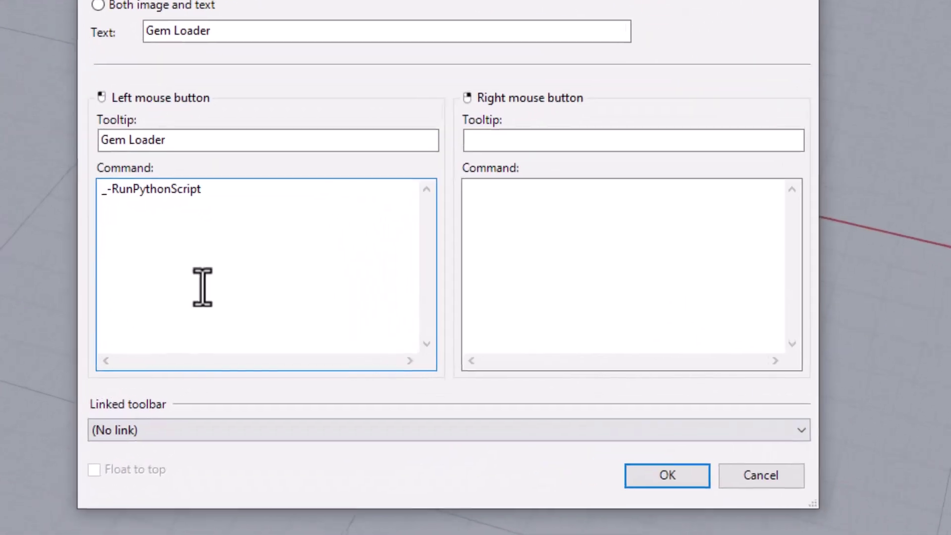
{"action": "key", "text": "ctrl+v"}
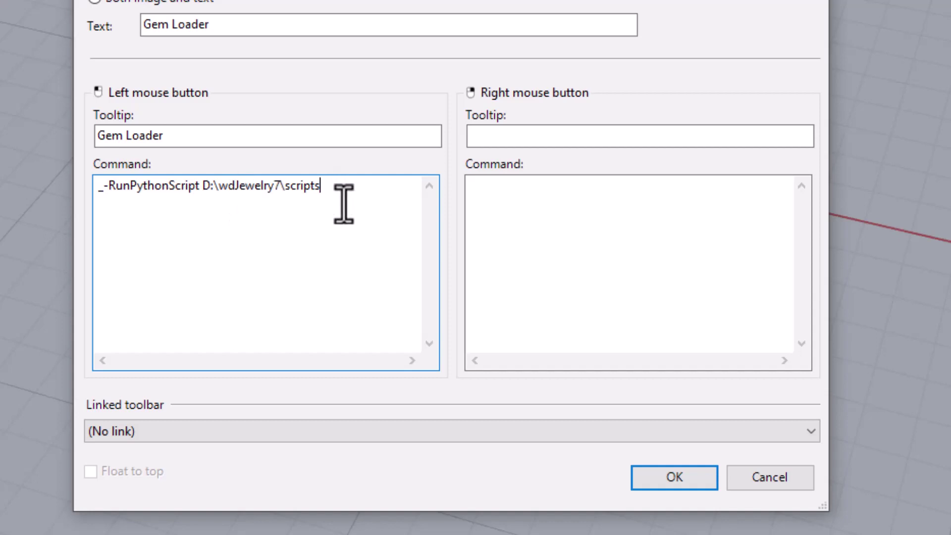
{"action": "type", "text": "\\gem_loader.py"}
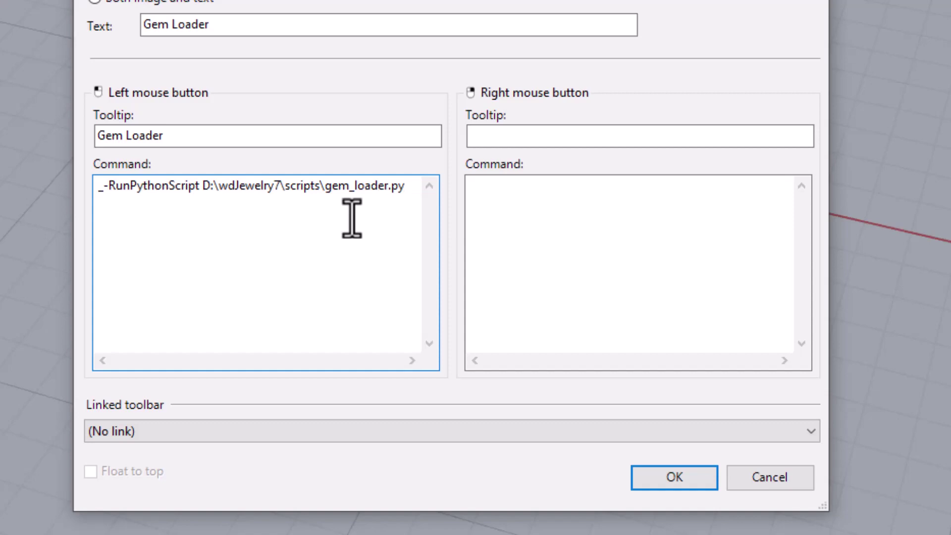
{"action": "left_click", "coordinate": [676, 480]}
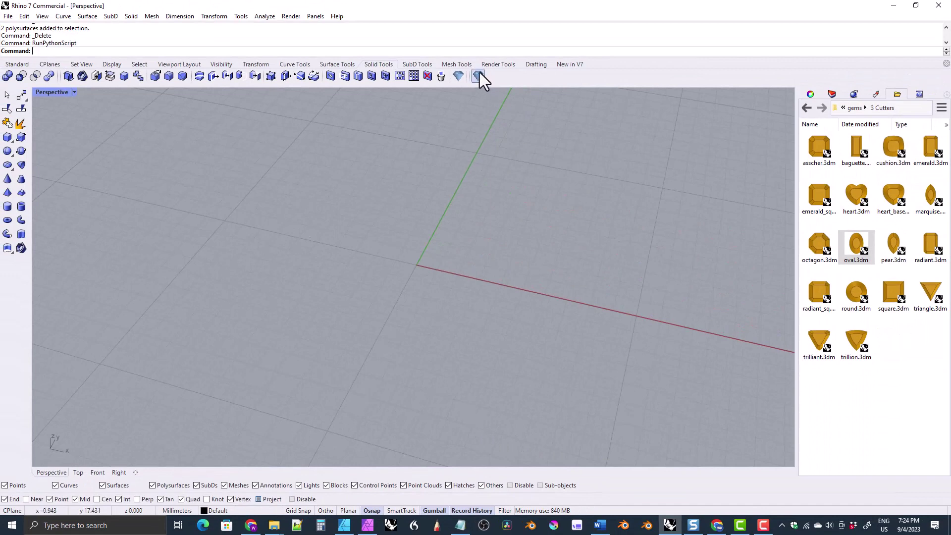
- Load a Fancy Cushion gem with the Gem Loader button, keeping default cutter, width and length
{"action": "right_click", "coordinate": [504, 289]}
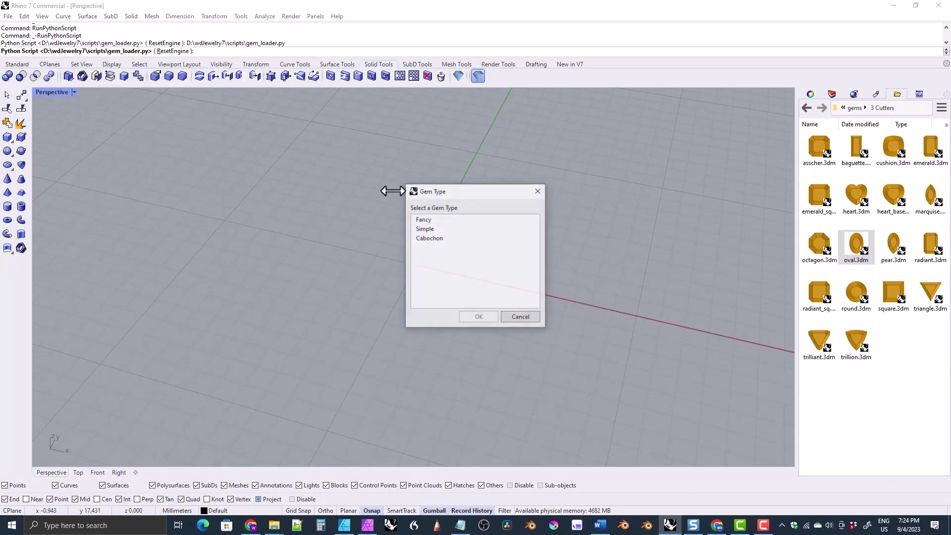
{"action": "left_click", "coordinate": [426, 220]}
{"action": "left_click", "coordinate": [476, 316]}
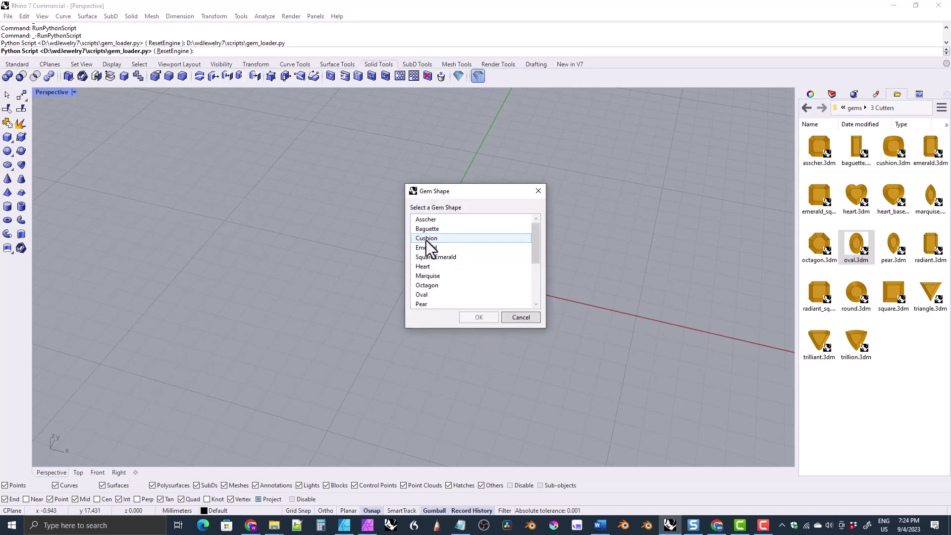
{"action": "double_click", "coordinate": [425, 240]}
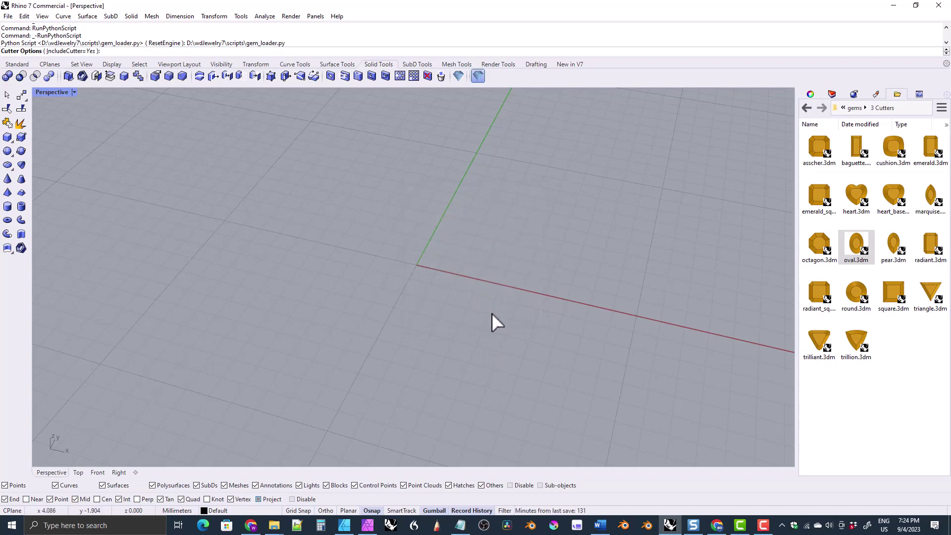
{"action": "key", "text": "Return"}
{"action": "key", "text": "Return"}
{"action": "key", "text": "Return"}
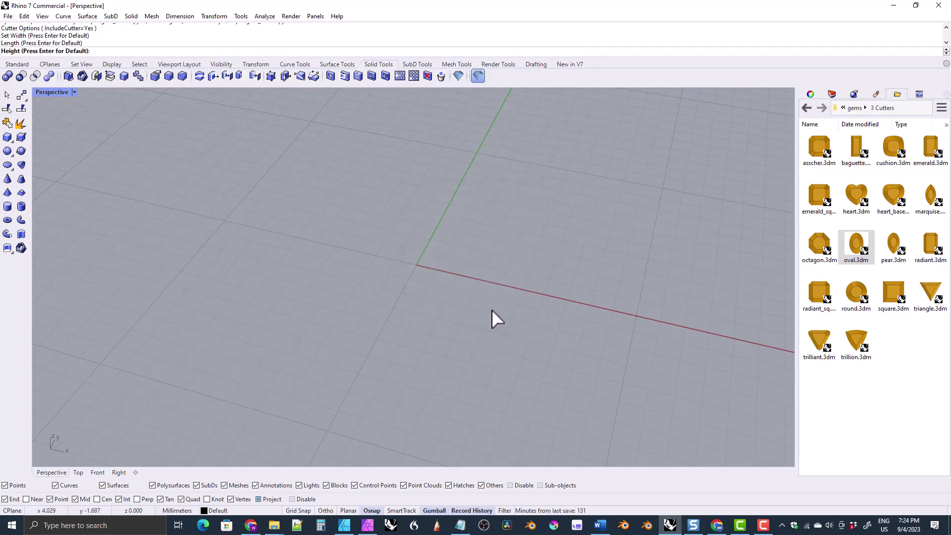
{"action": "key", "text": "Return"}
- Delete both polysurfaces of the loaded cushion gem to empty the viewport
{"action": "mouse_move", "coordinate": [297, 264]}
{"action": "right_mouse_down"}
{"action": "mouse_move", "coordinate": [386, 319]}
{"action": "mouse_move", "coordinate": [477, 285]}
{"action": "mouse_move", "coordinate": [365, 297]}
{"action": "mouse_move", "coordinate": [356, 323]}
{"action": "mouse_move", "coordinate": [390, 316]}
{"action": "right_mouse_up"}
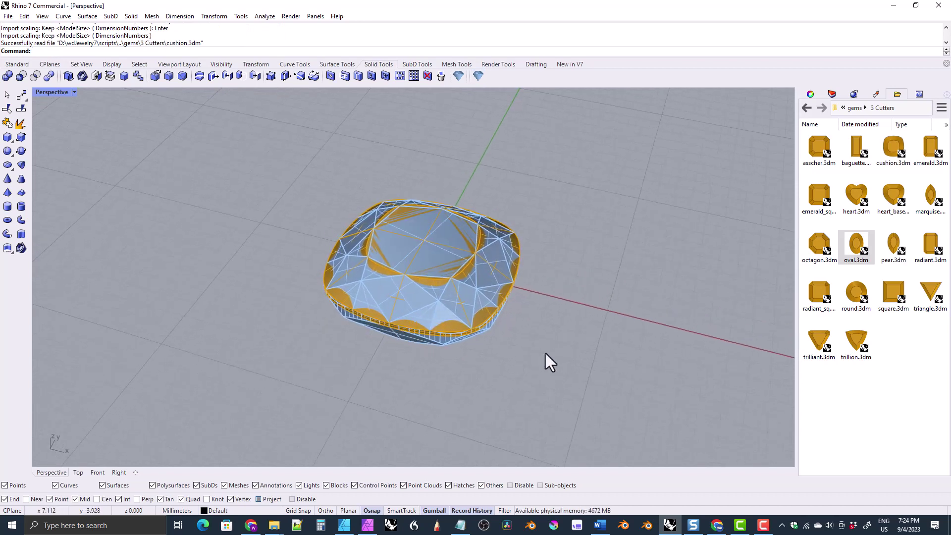
{"action": "left_click_drag", "start_coordinate": [545, 353], "coordinate": [346, 241]}
{"action": "key", "text": "Delete"}
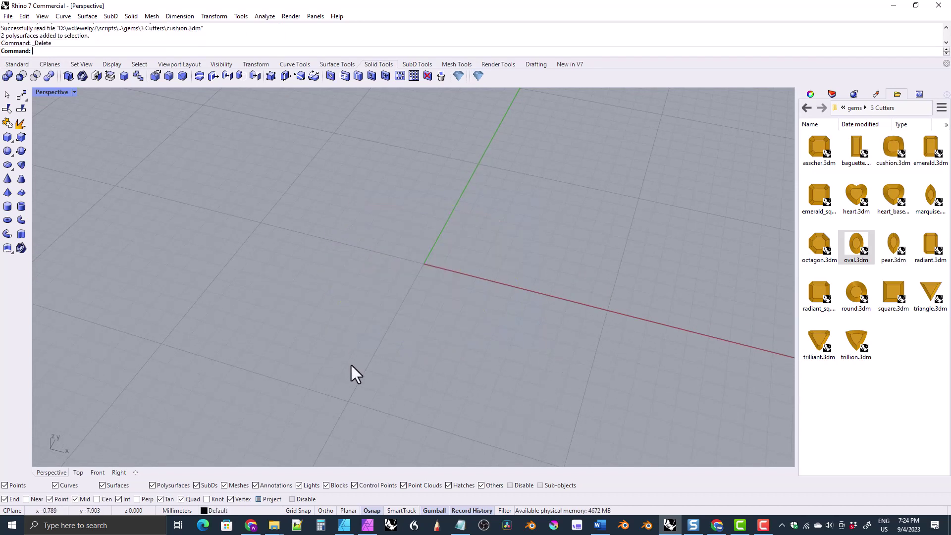